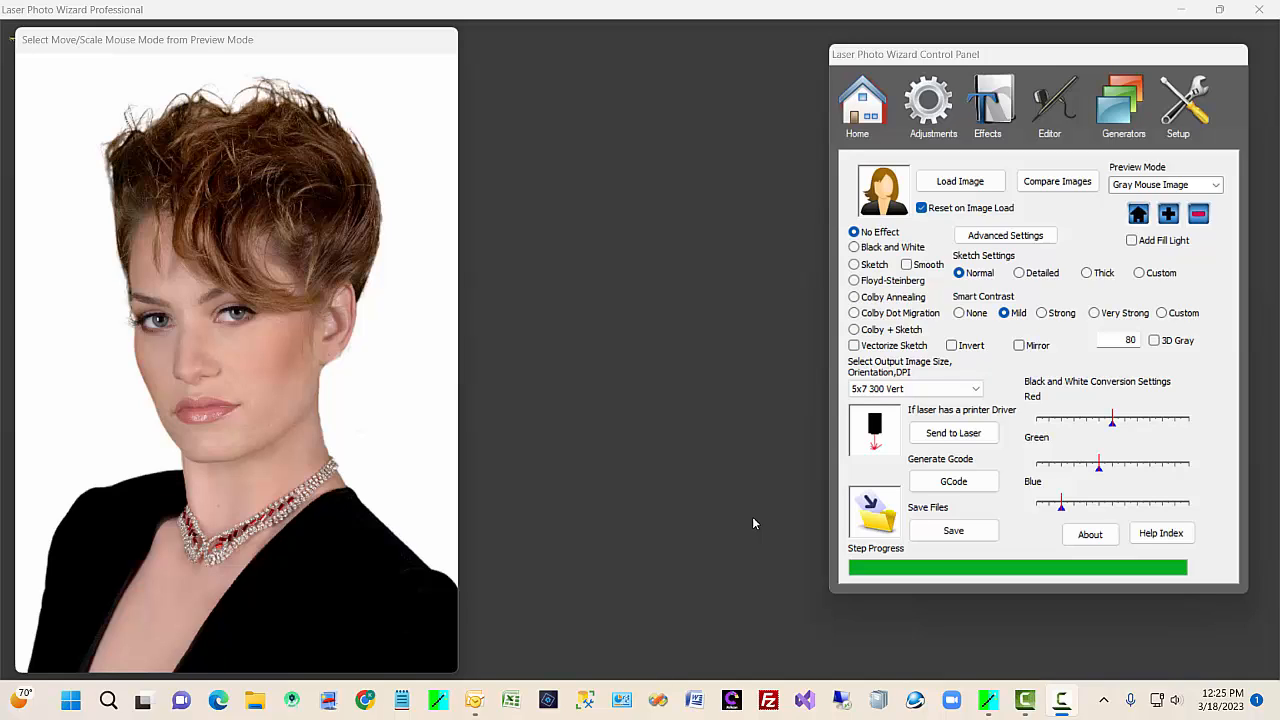
# Step: Convert the portrait to Black and White and try the None, Mild, Strong and Very Strong smart contrast levels, returning to Mild
pyautogui.click(869, 247)
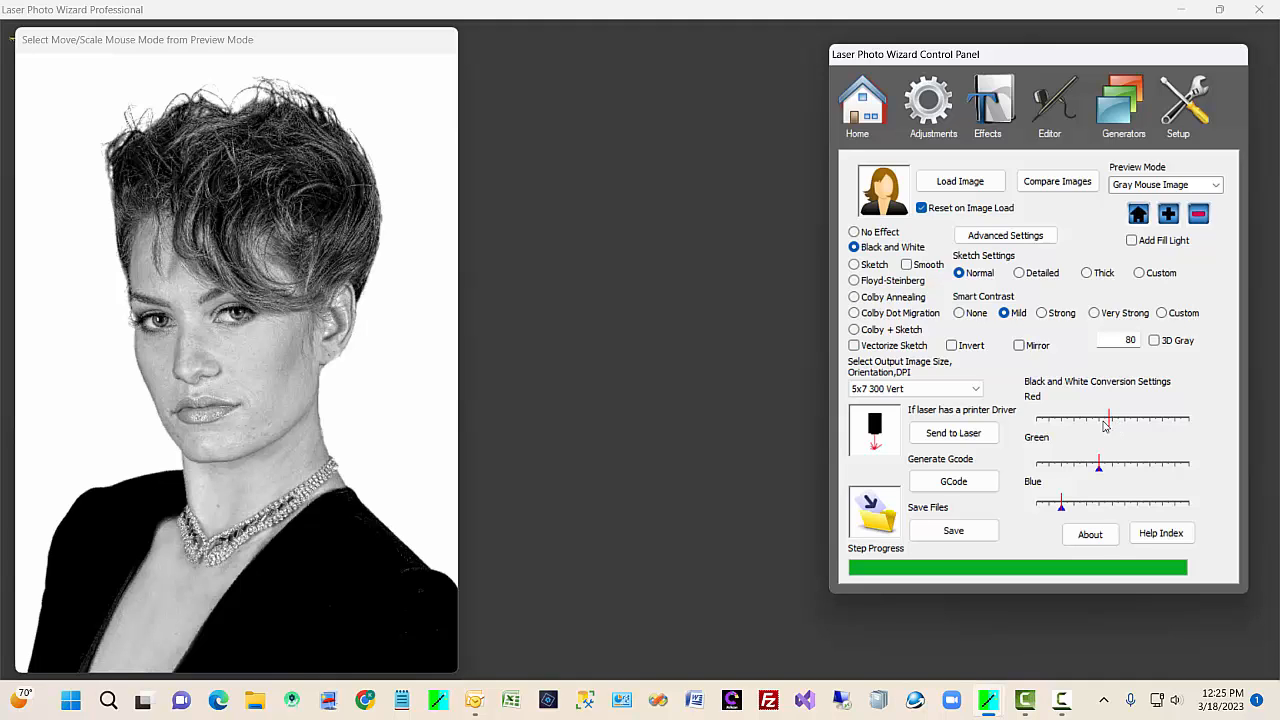
pyautogui.moveTo(1112, 425)
pyautogui.mouseDown()
pyautogui.moveTo(1056, 426)
pyautogui.moveTo(1112, 440)
pyautogui.mouseUp()
pyautogui.click(960, 314)
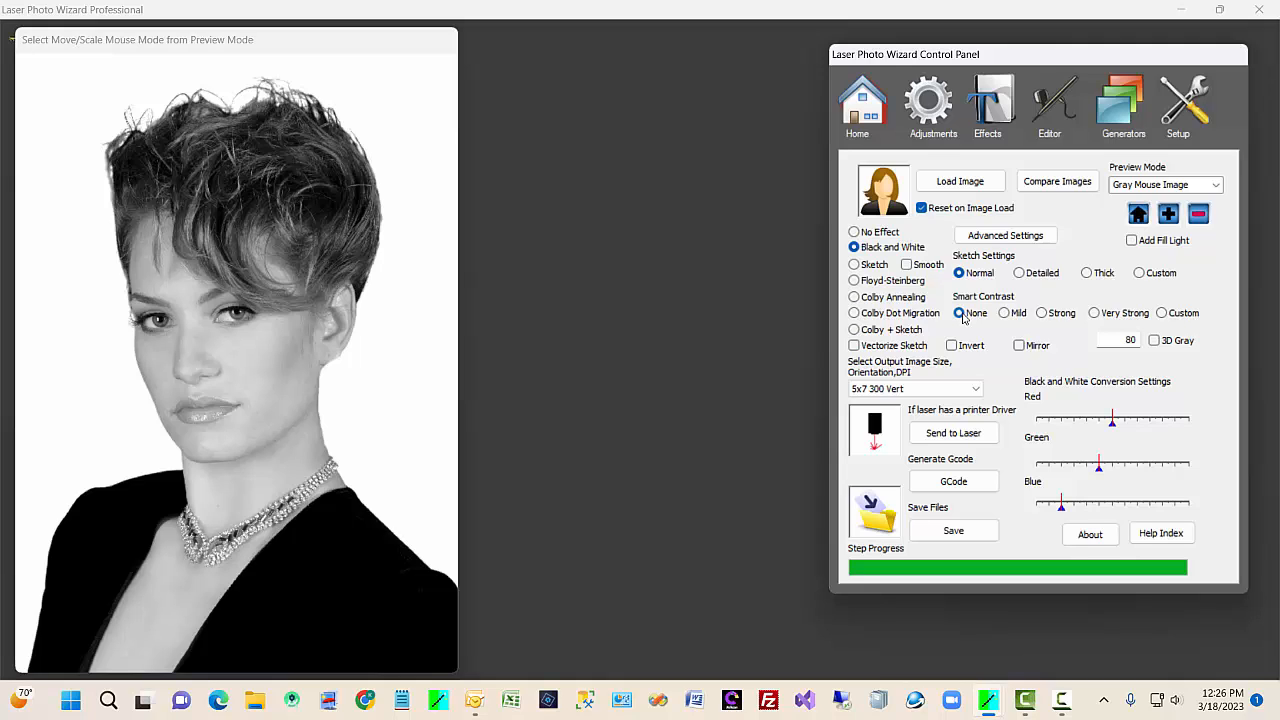
pyautogui.click(1015, 315)
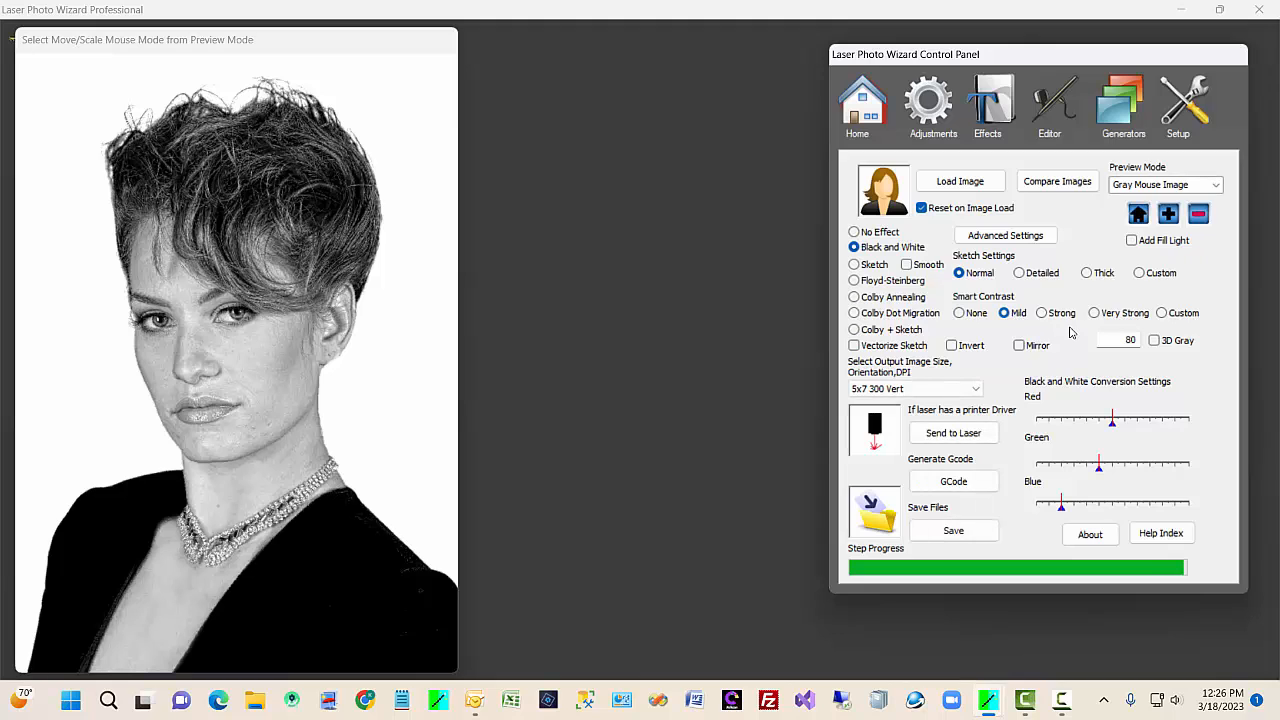
pyautogui.click(1056, 322)
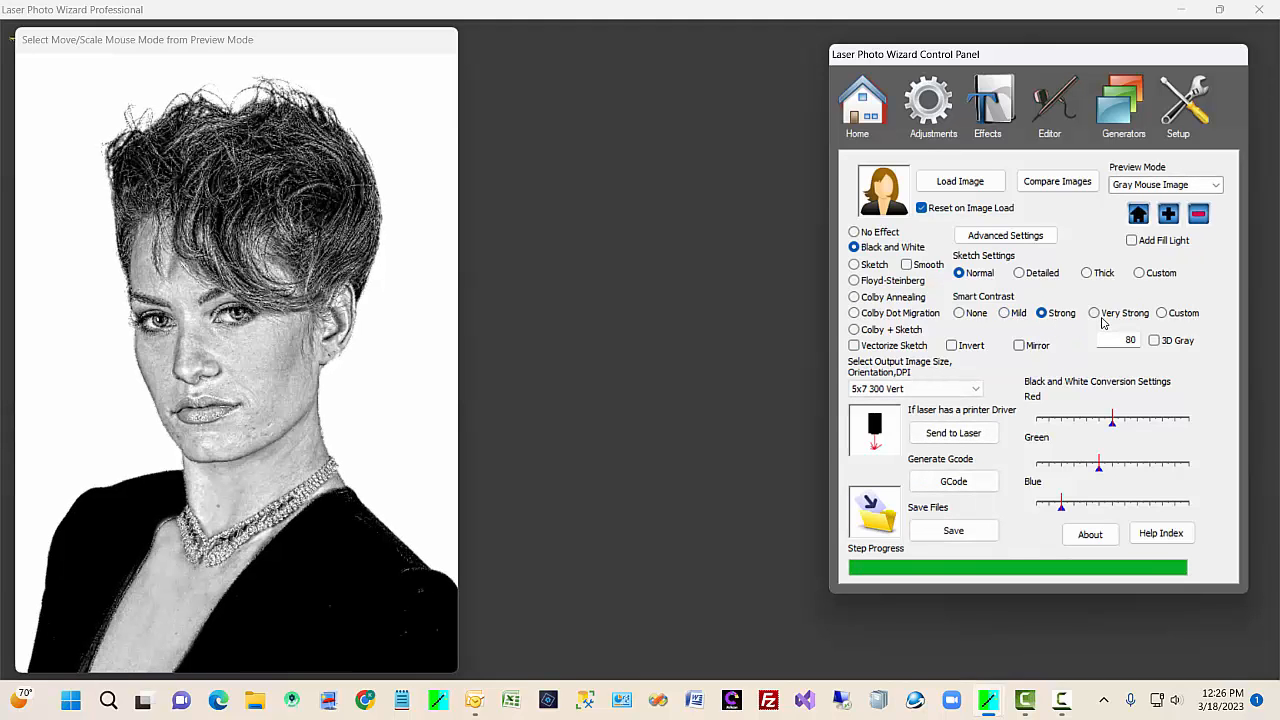
pyautogui.click(1096, 313)
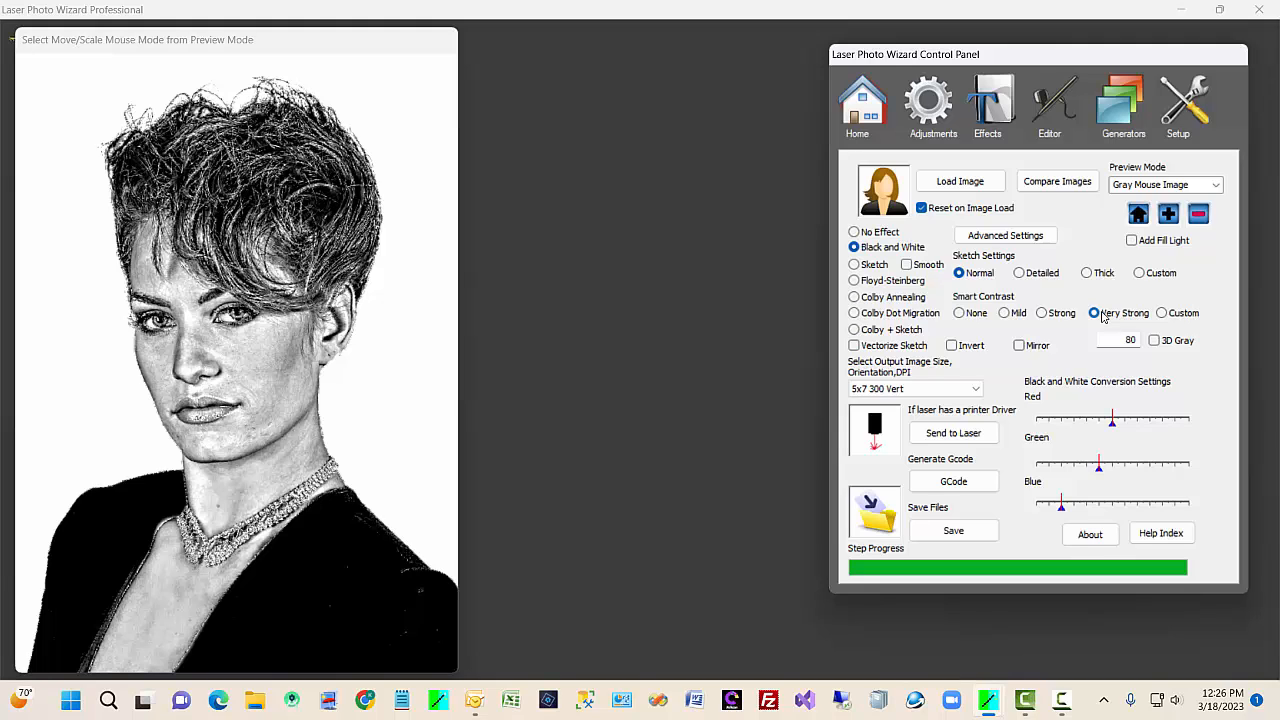
pyautogui.click(1008, 316)
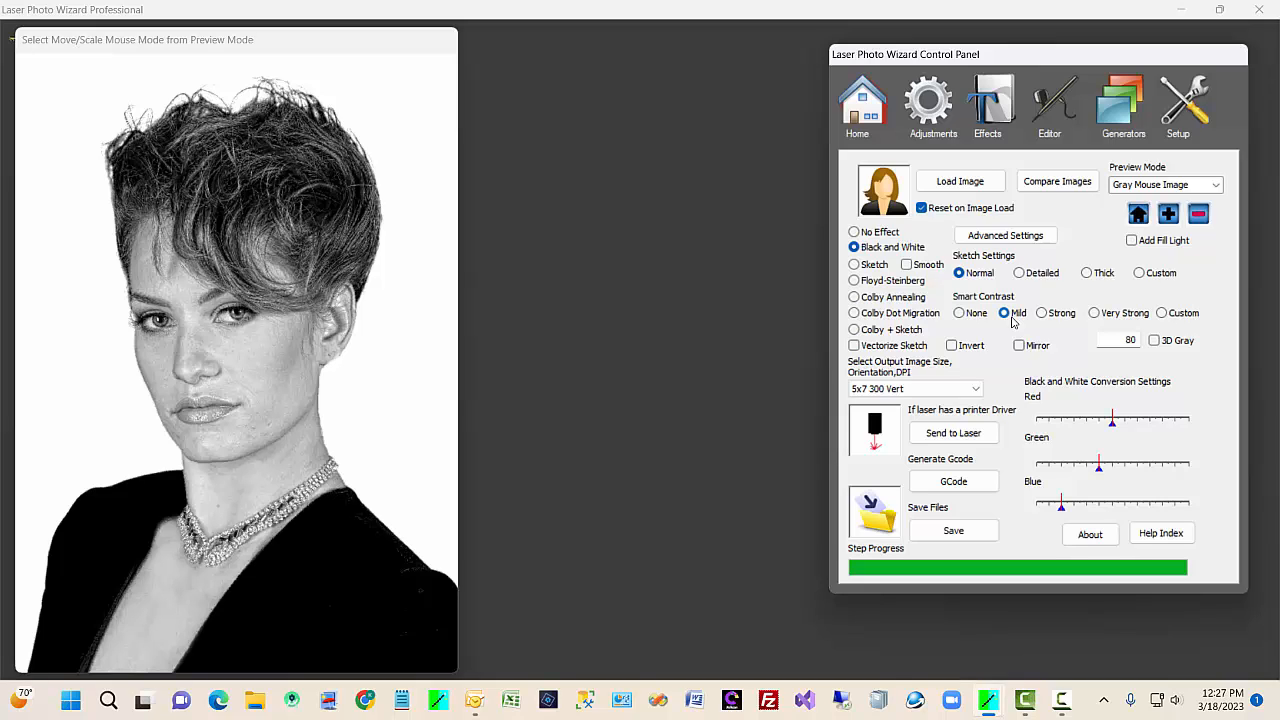
# Step: Try the Floyd-Steinberg, Colby Annealing and Colby Dot Migration dithering effects on the portrait, one after another
pyautogui.click(854, 280)
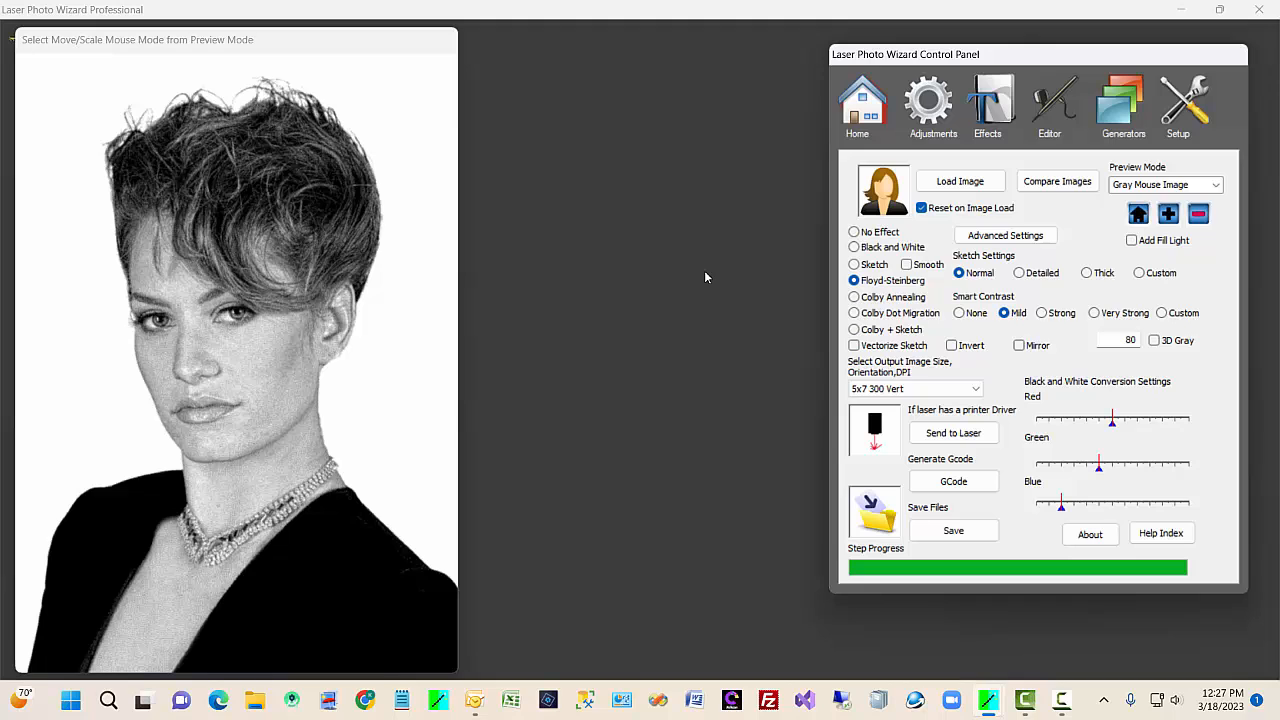
pyautogui.click(870, 299)
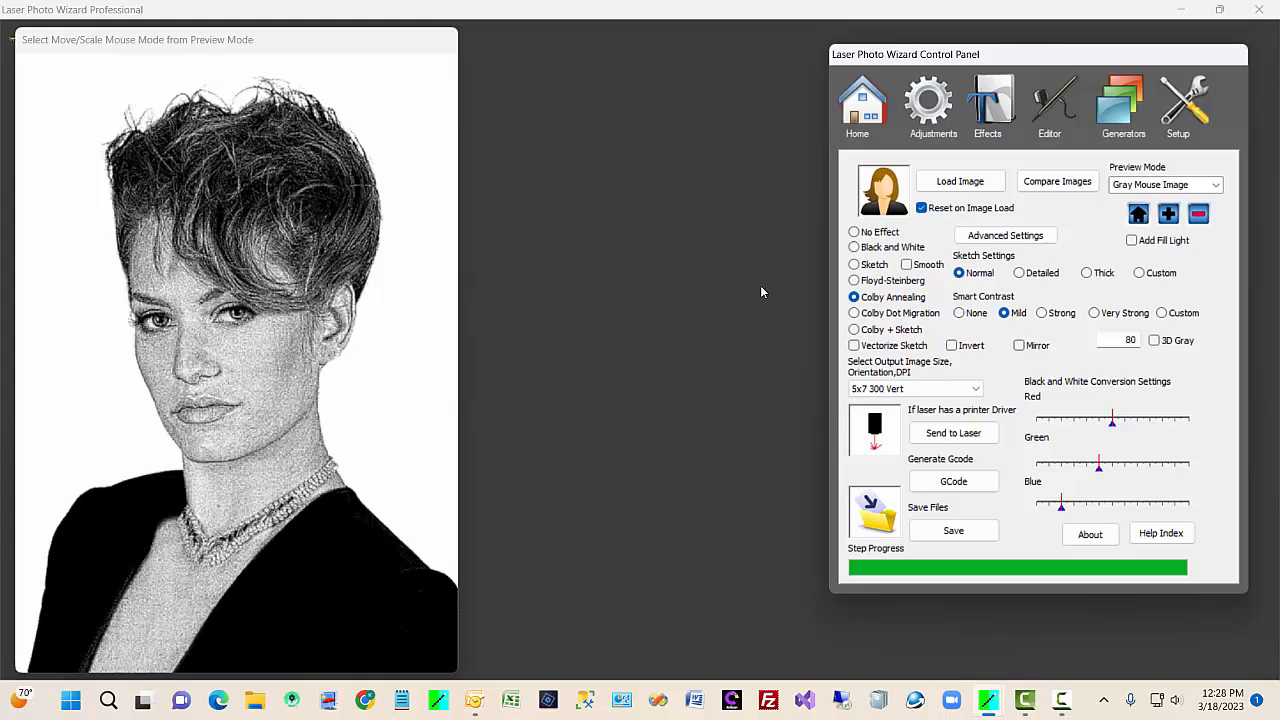
pyautogui.click(854, 313)
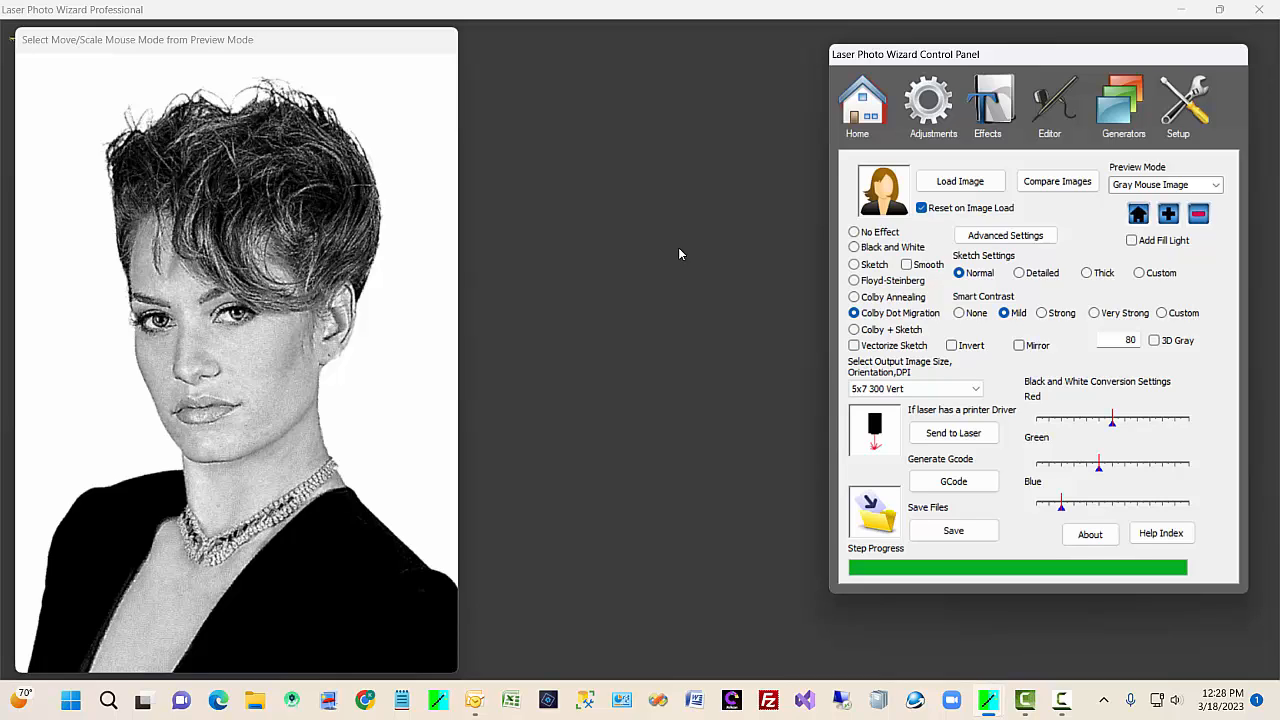
# Step: Apply the Sketch effect, test the Sketch Despeckle Level at its minimum and raise it to about one third of its range
pyautogui.click(854, 264)
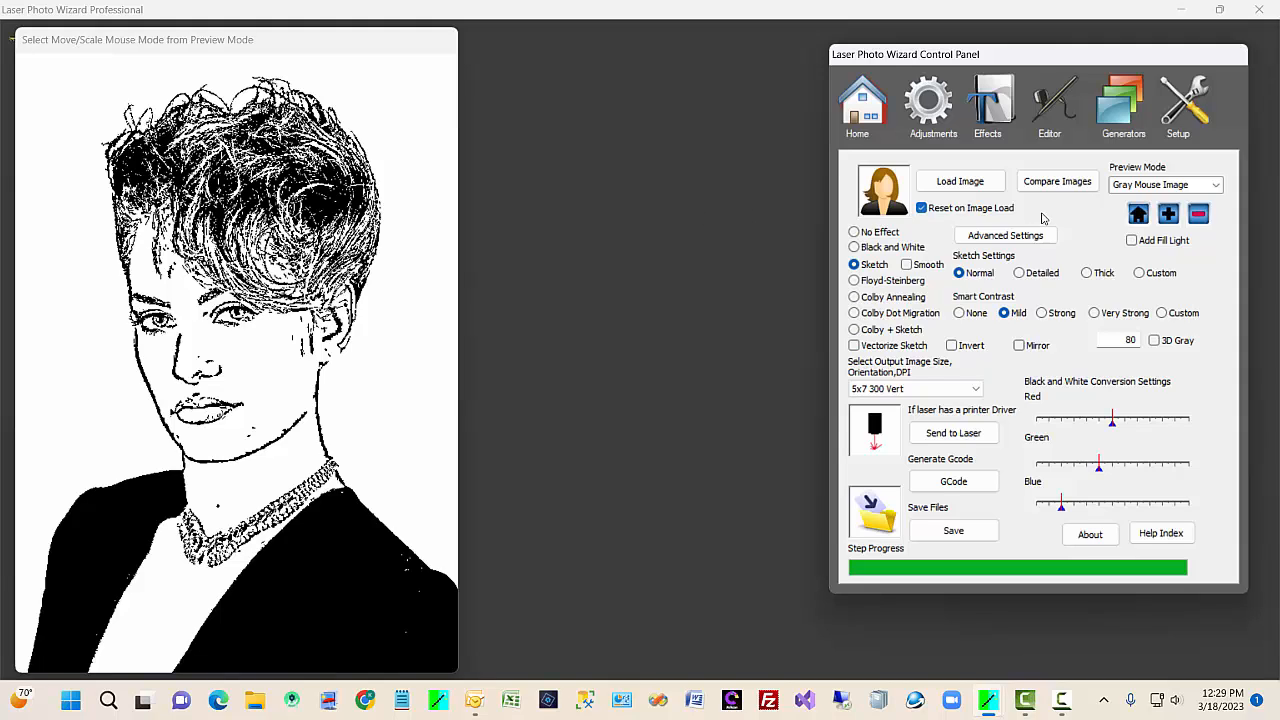
pyautogui.click(1008, 238)
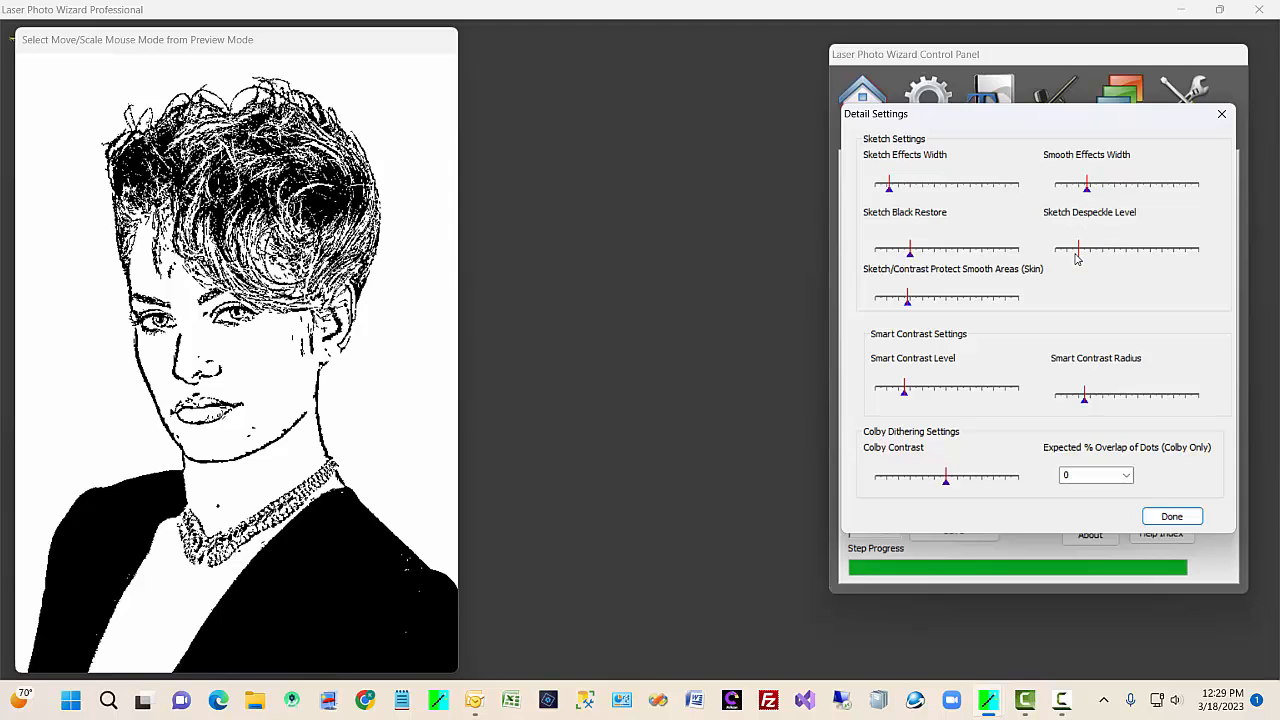
pyautogui.moveTo(1077, 258); pyautogui.dragTo(1056, 256)
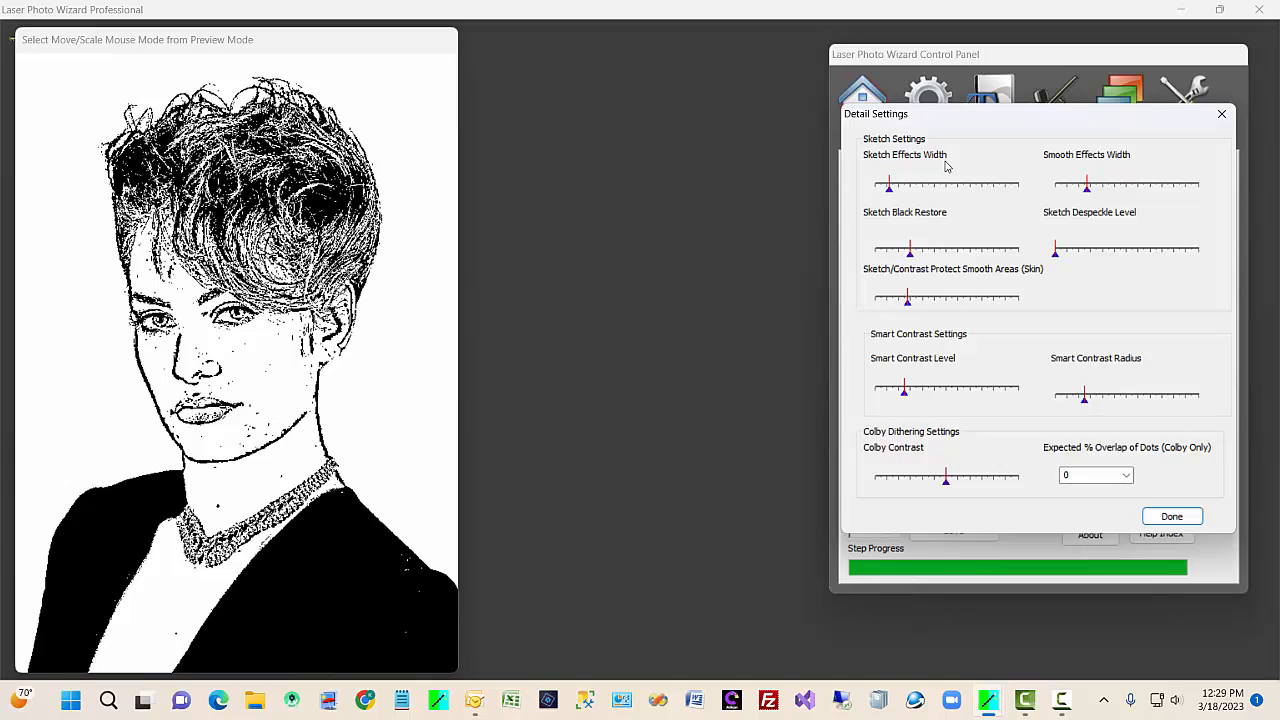
pyautogui.moveTo(1056, 252); pyautogui.dragTo(1108, 257)
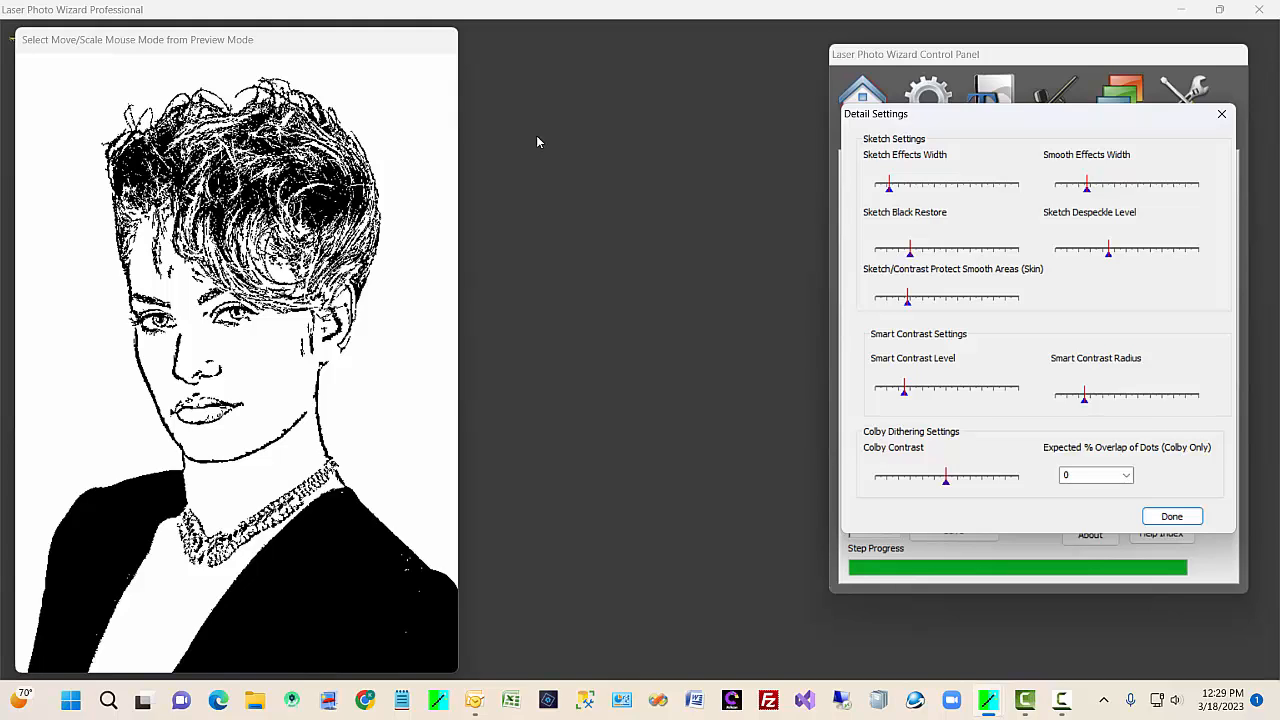
pyautogui.click(1222, 115)
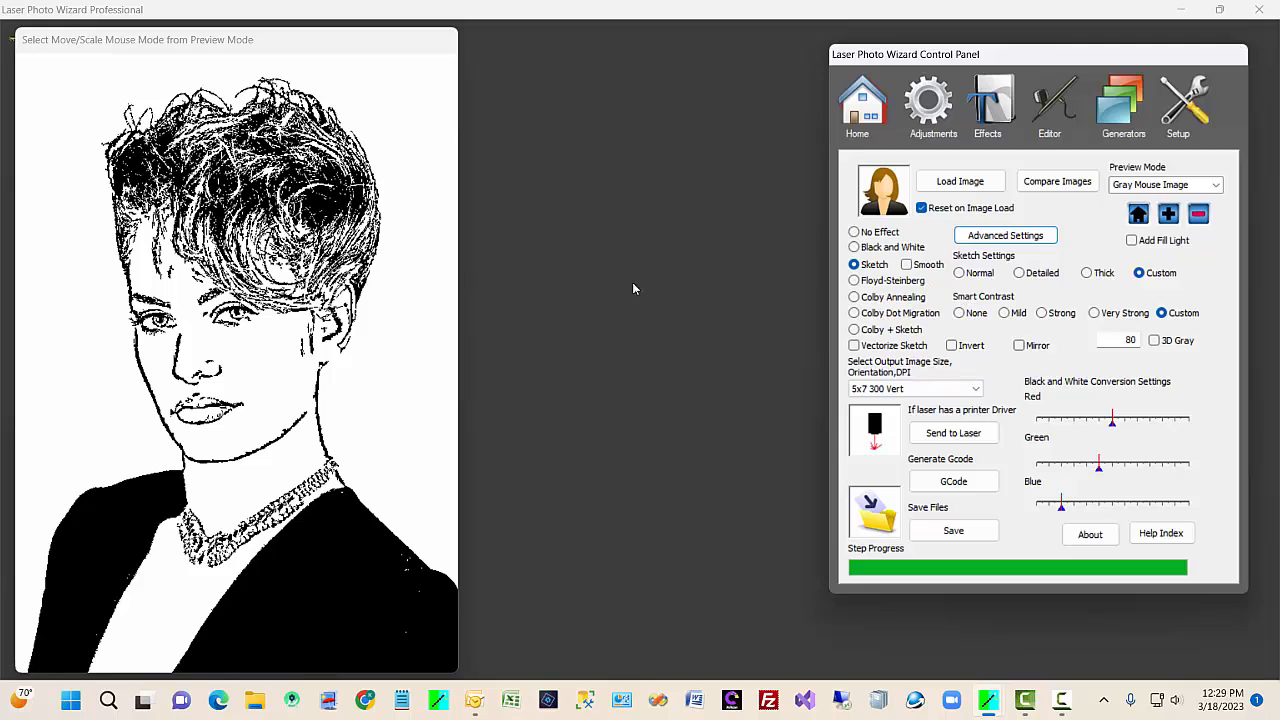
# Step: Turn on smoothing for the sketch and switch the portrait's effect to Colby + Sketch
pyautogui.click(906, 264)
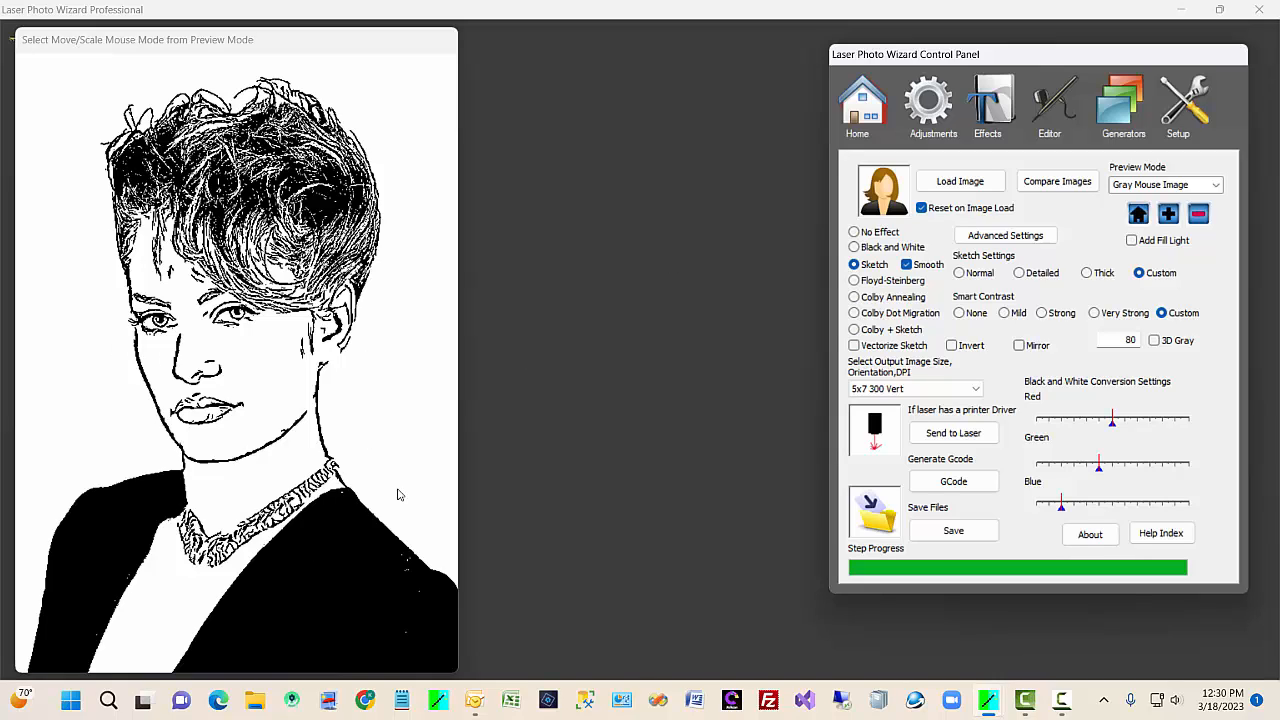
pyautogui.click(882, 331)
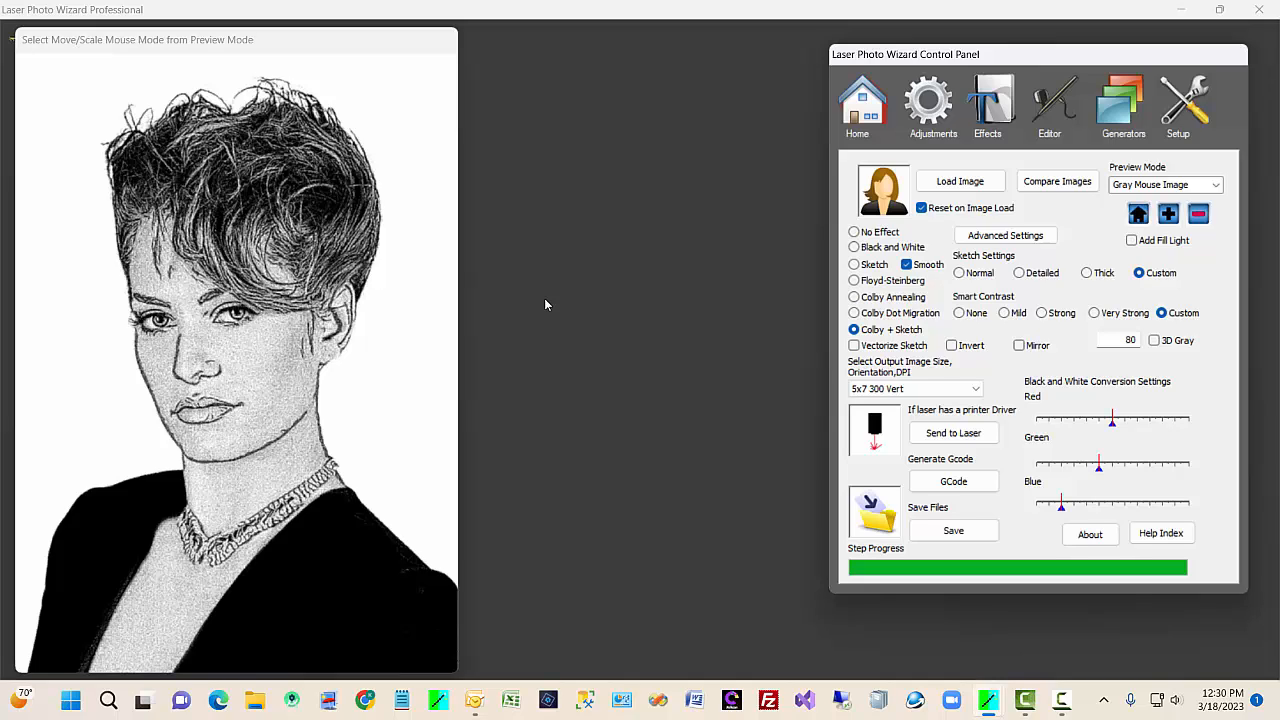
# Step: Load MedReslGoldFrameVert.png as the overlay applied before the effect
pyautogui.click(1005, 113)
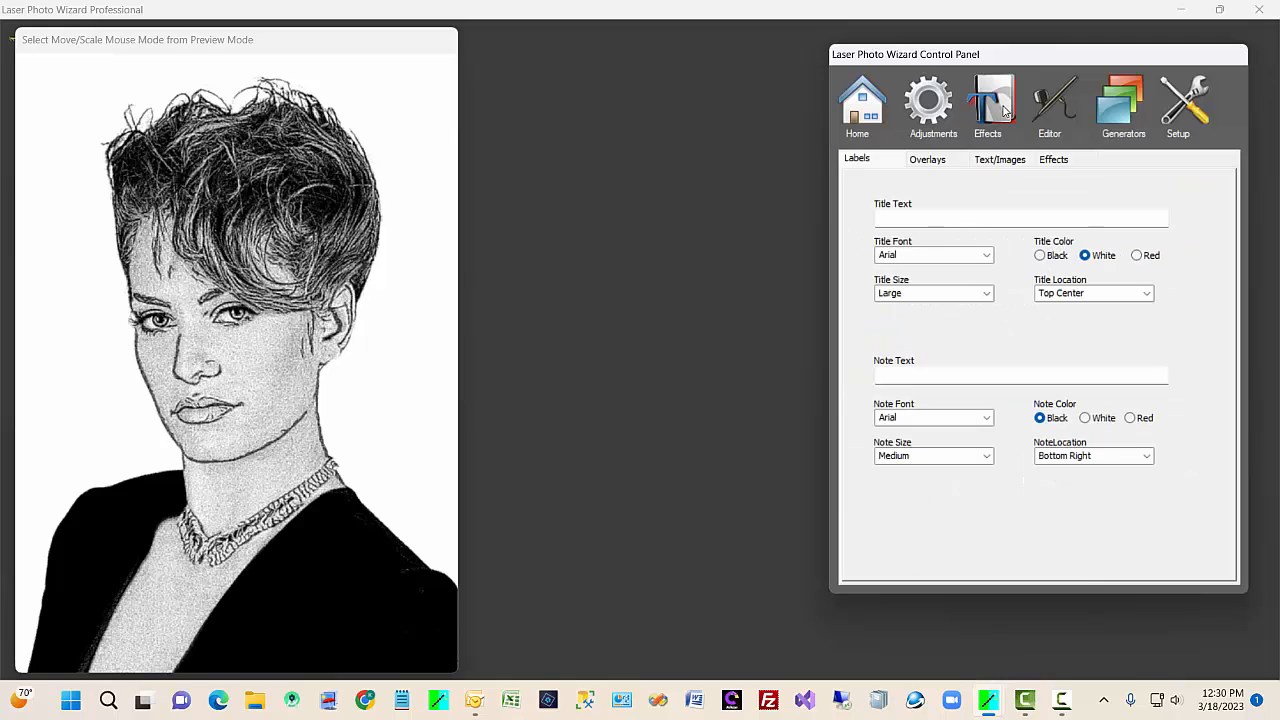
pyautogui.click(947, 162)
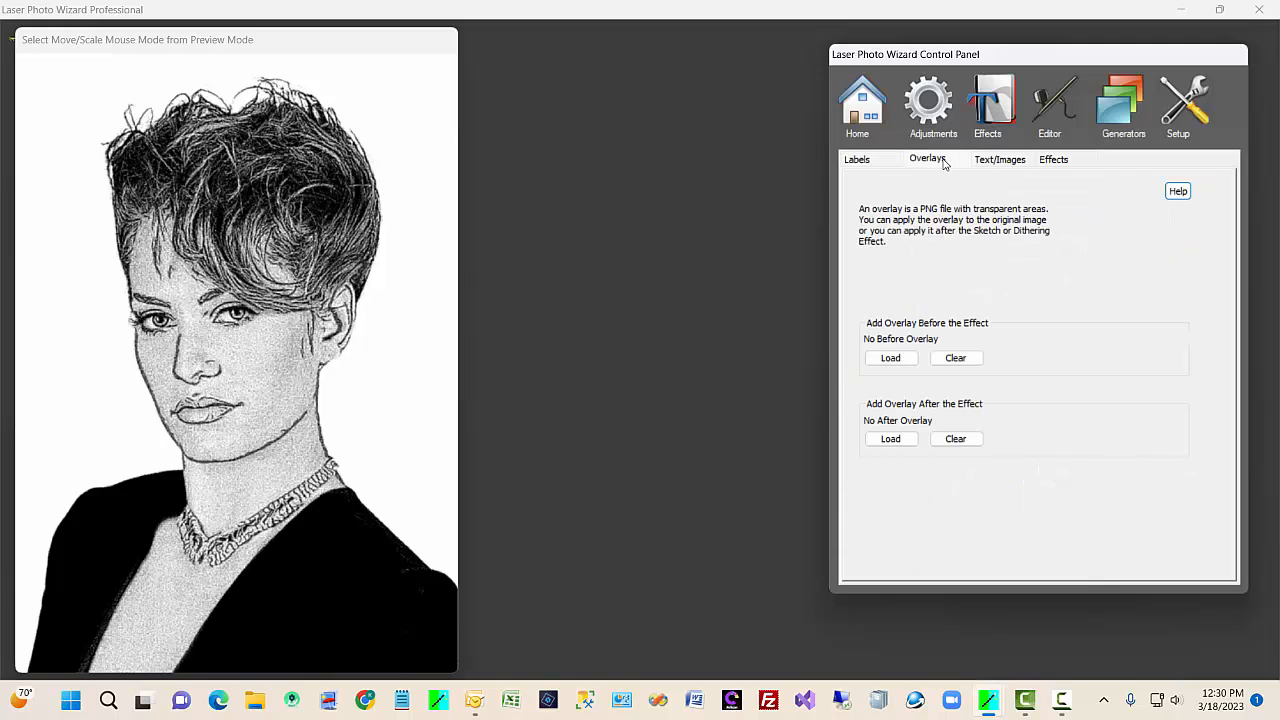
pyautogui.click(890, 357)
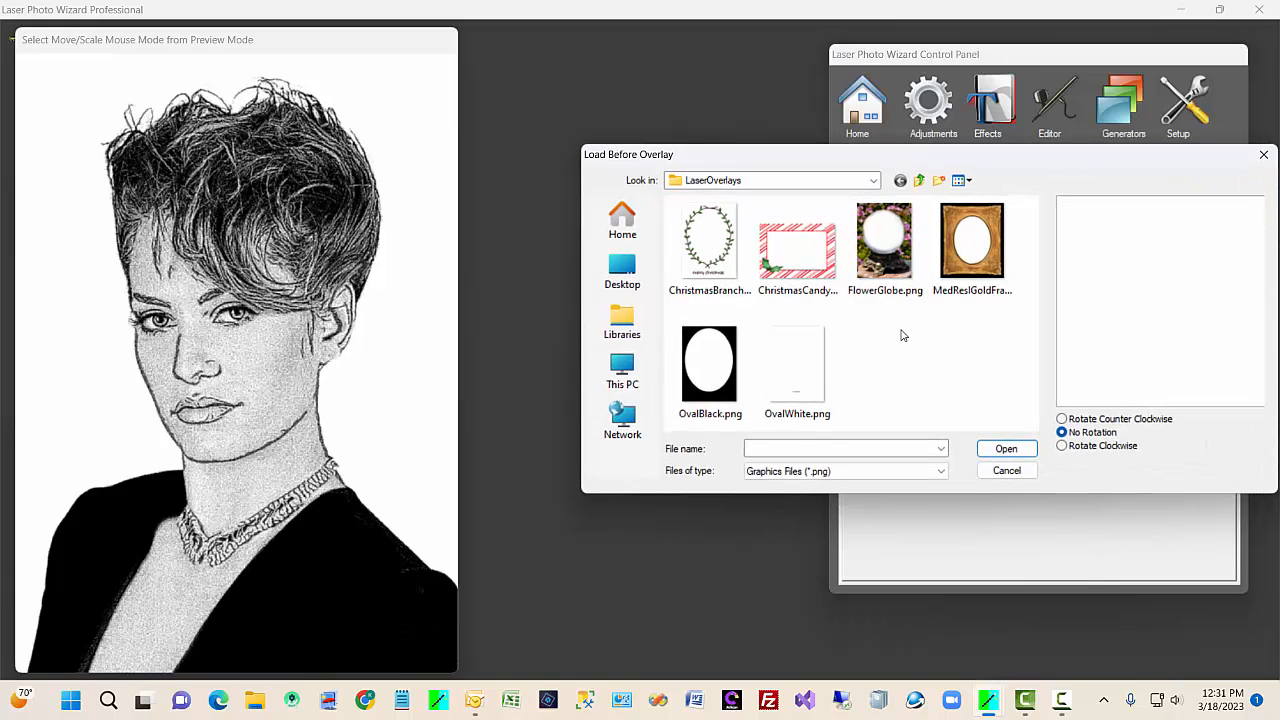
pyautogui.click(992, 254)
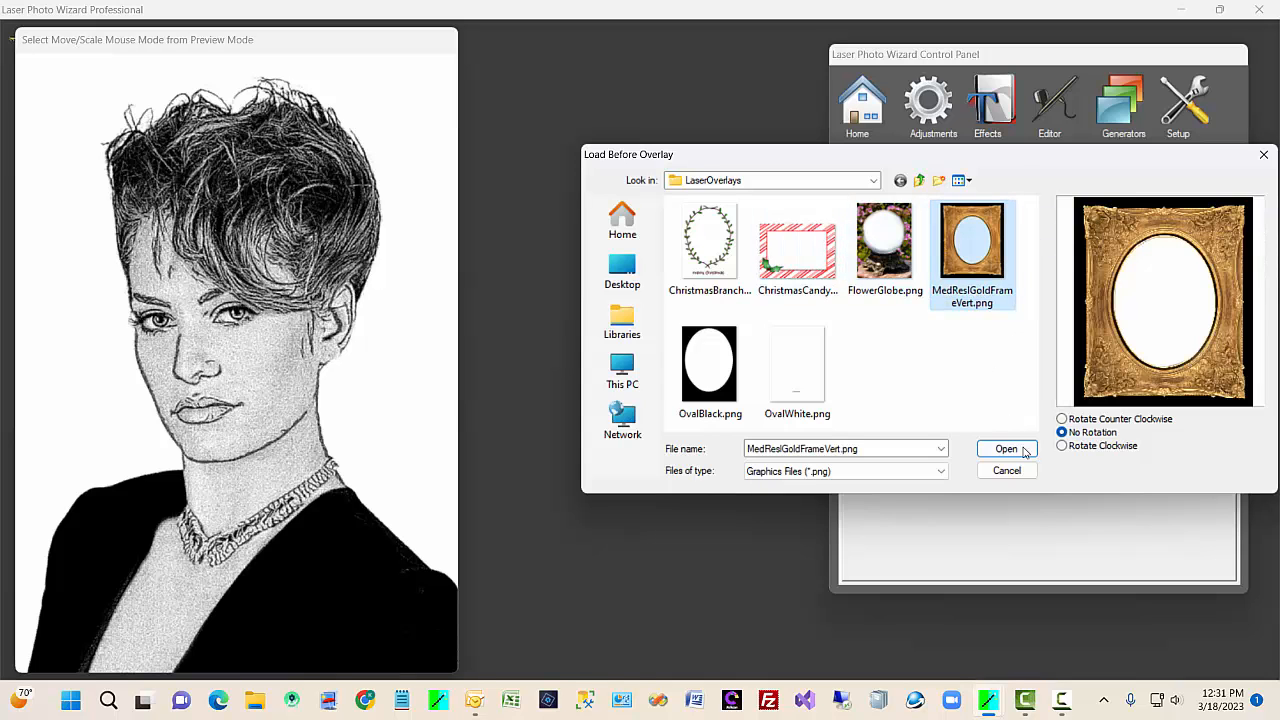
pyautogui.click(1006, 449)
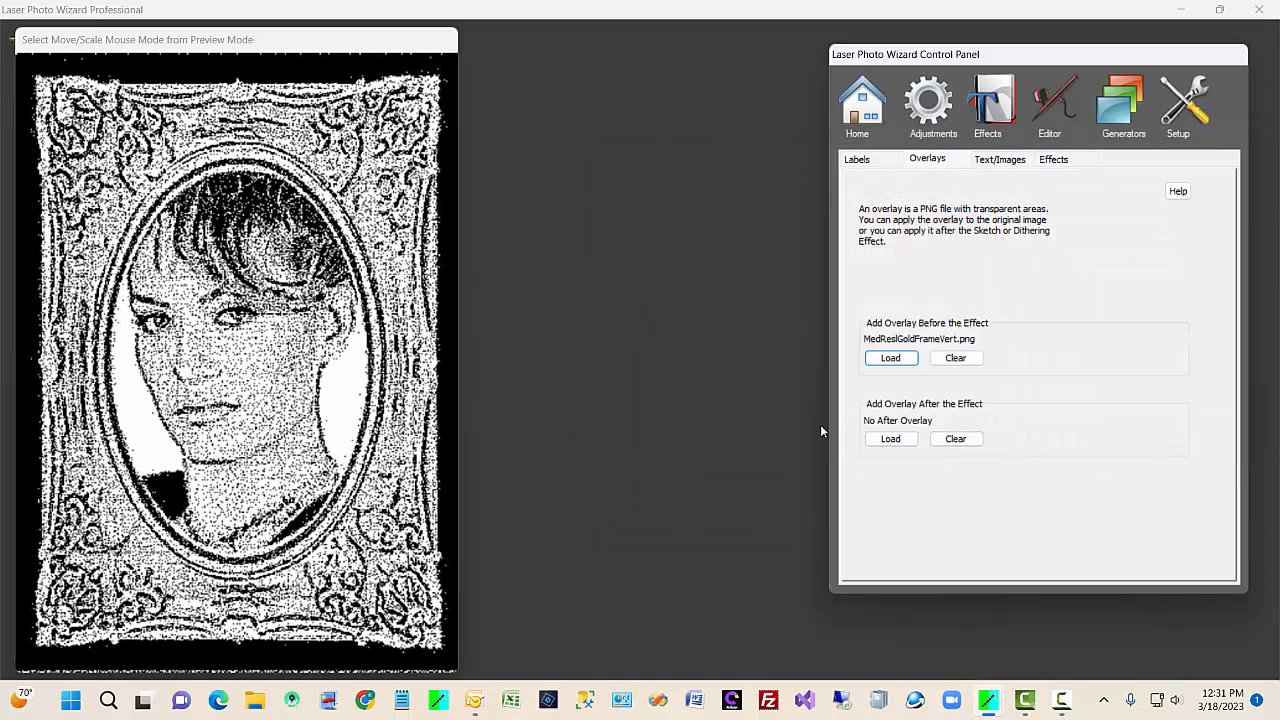
# Step: Replace the before-effect overlay with FlowerGlobe.png, then clear that overlay
pyautogui.click(890, 358)
pyautogui.click(884, 240)
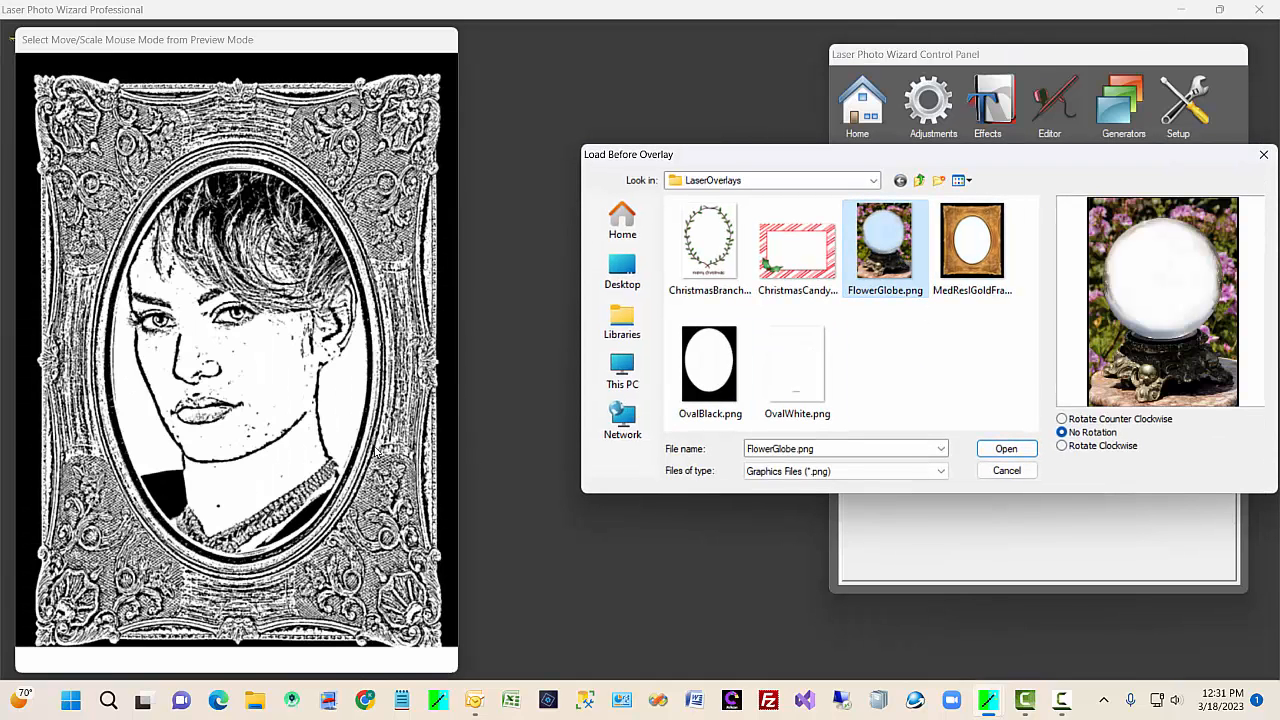
pyautogui.click(1007, 449)
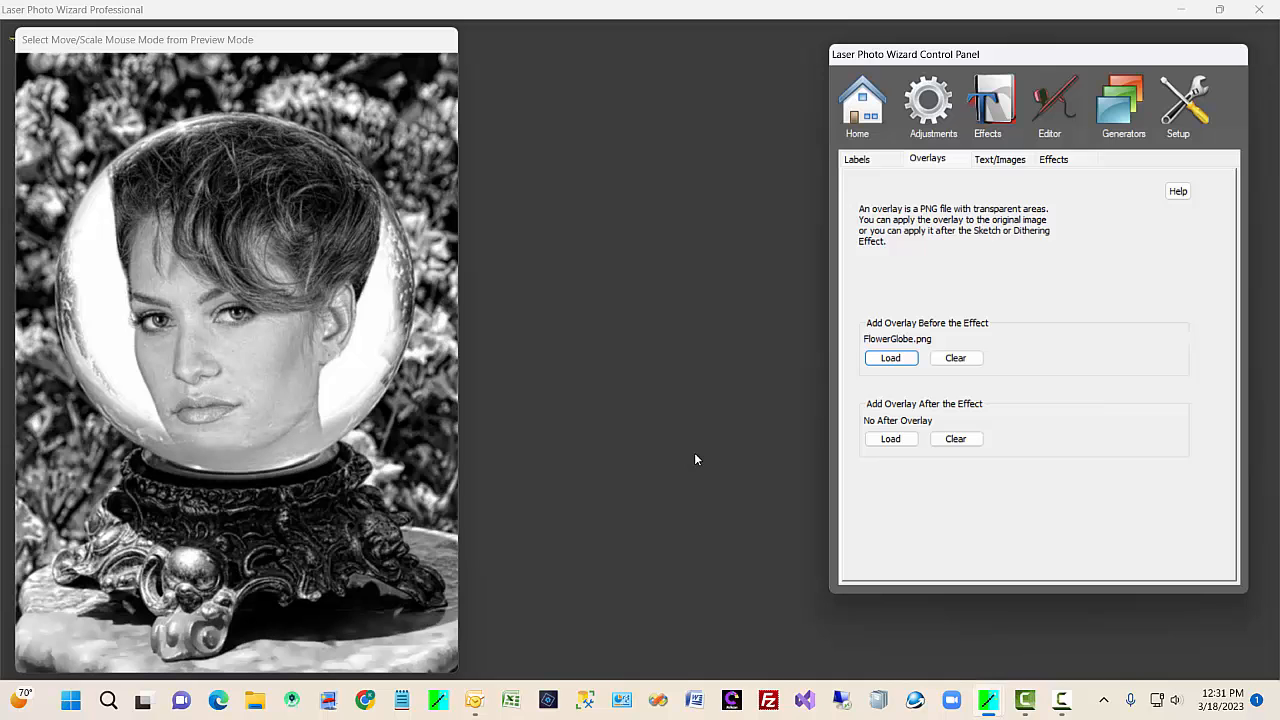
pyautogui.click(957, 358)
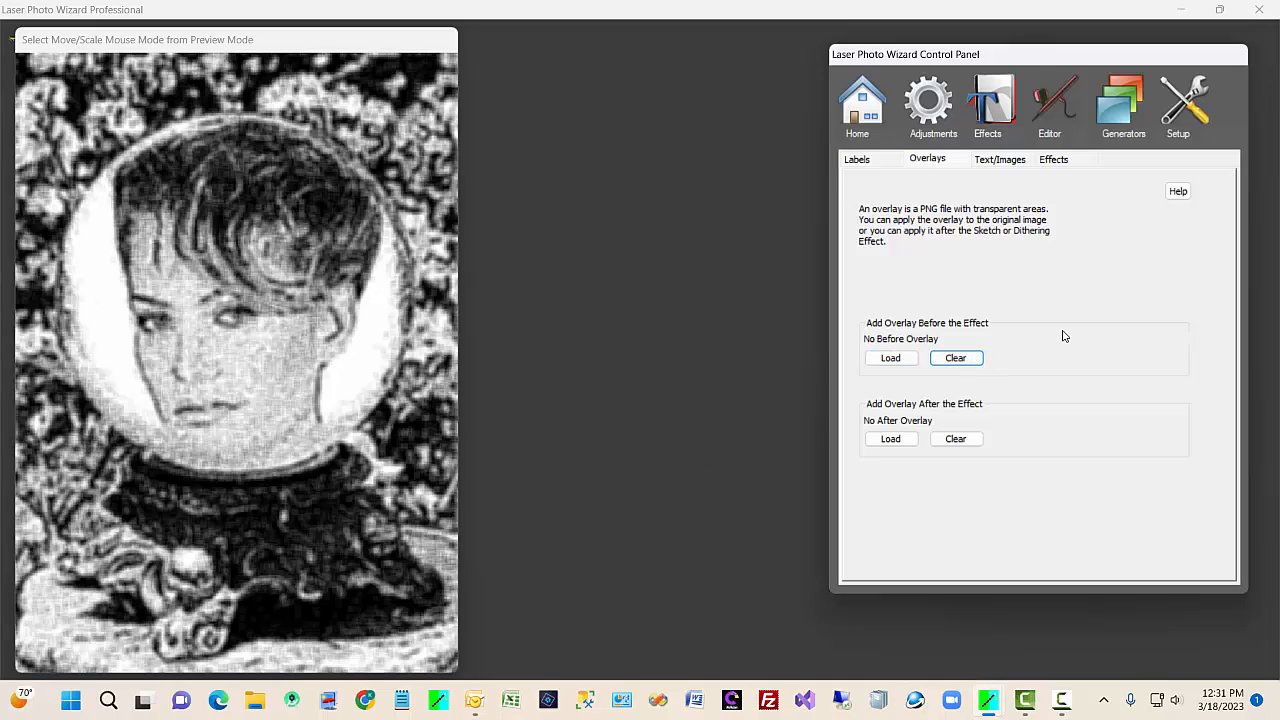
# Step: Set a Square frame on the portrait with the option to use it for cutting the output
pyautogui.click(1007, 162)
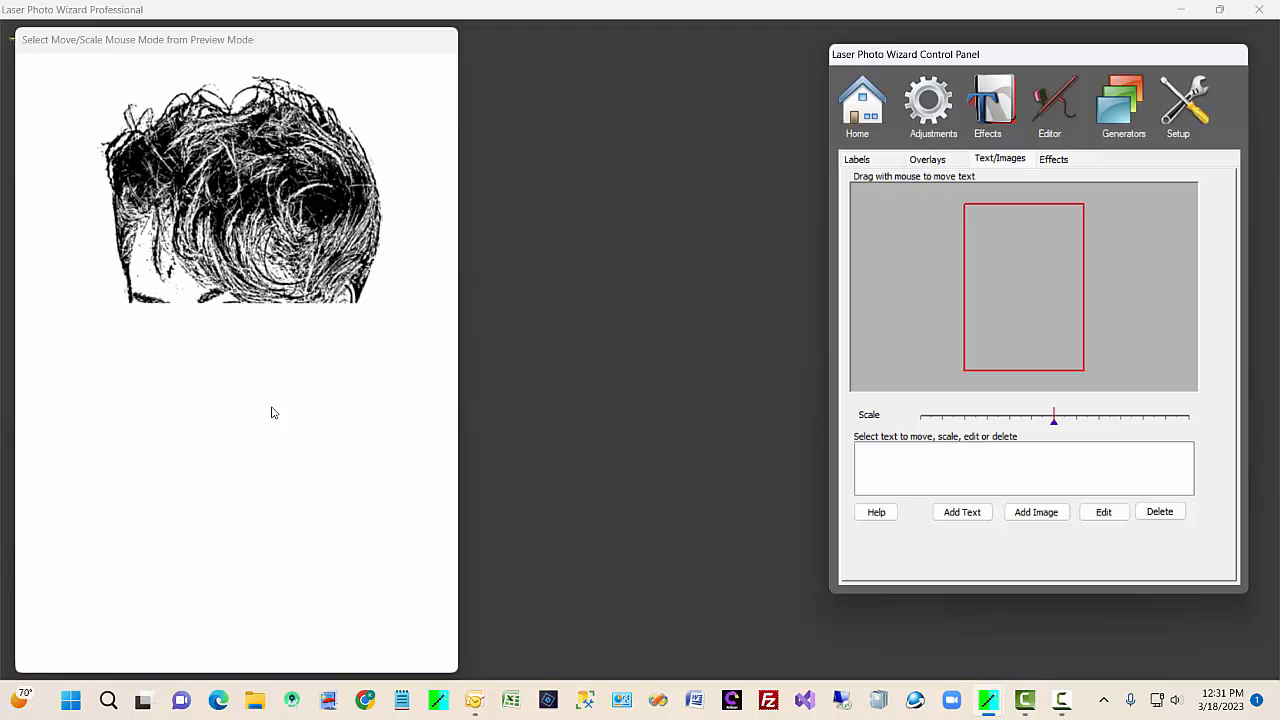
pyautogui.click(1052, 162)
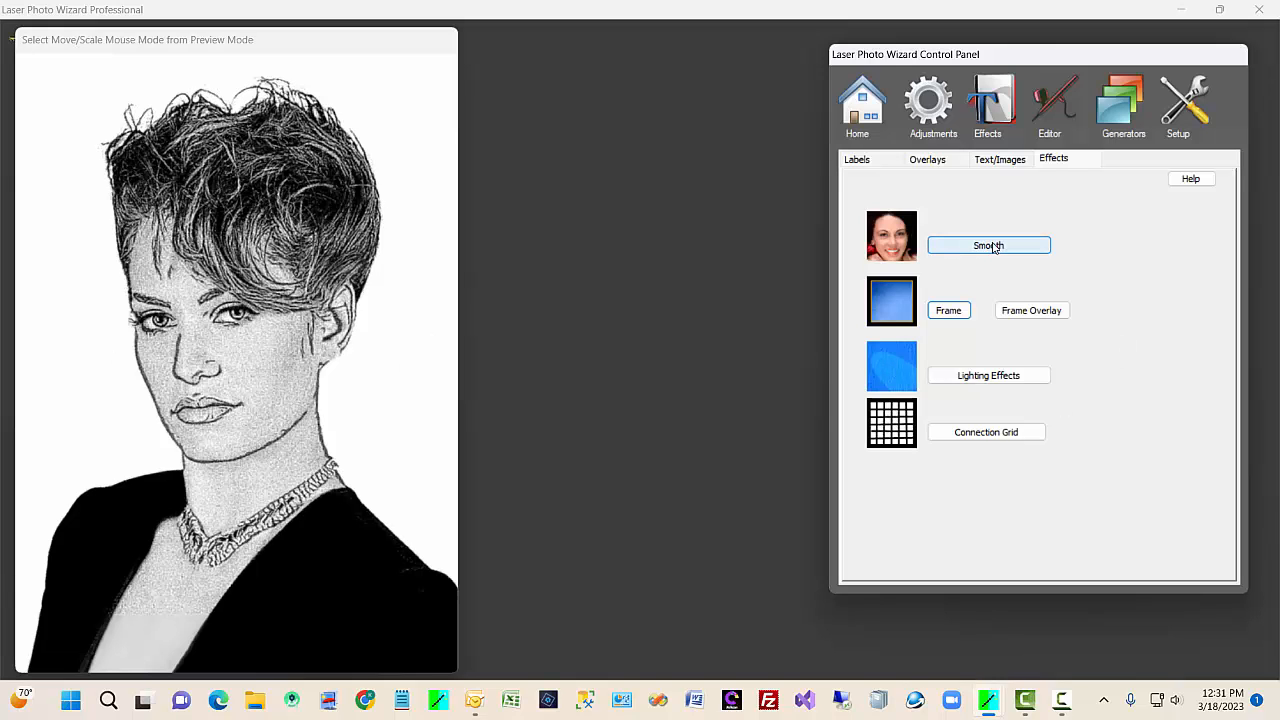
pyautogui.click(965, 314)
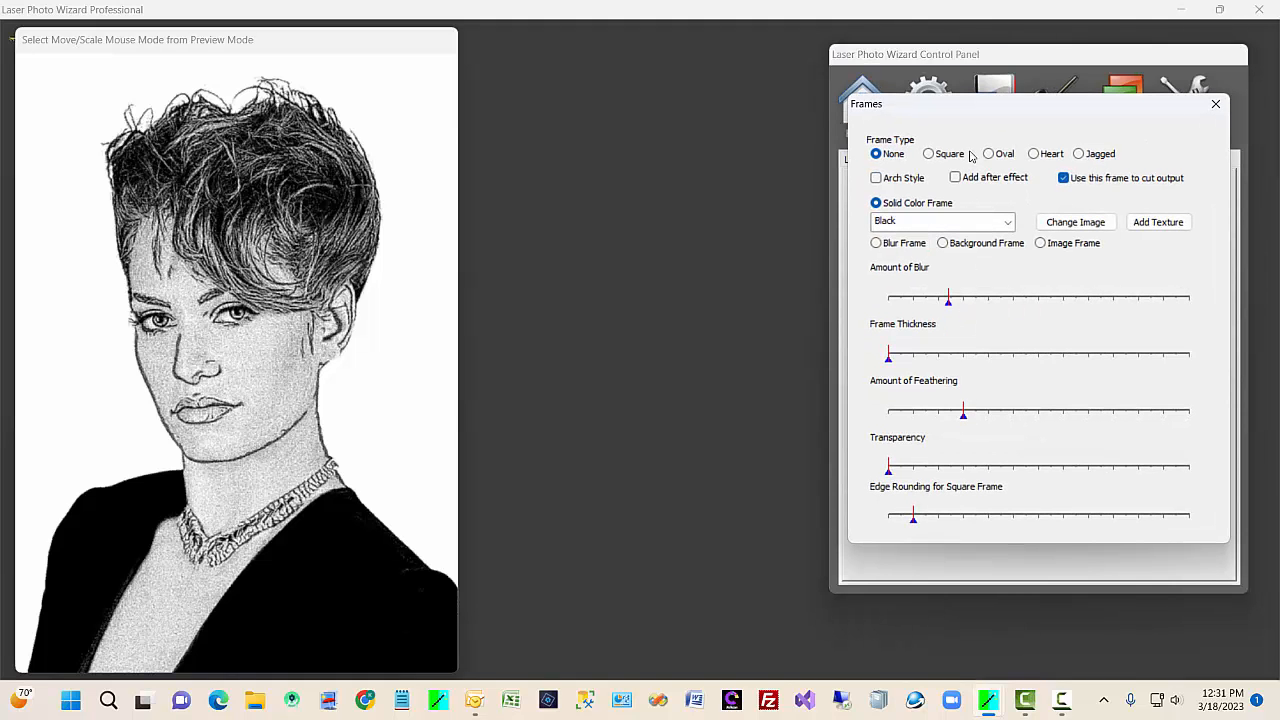
pyautogui.click(929, 155)
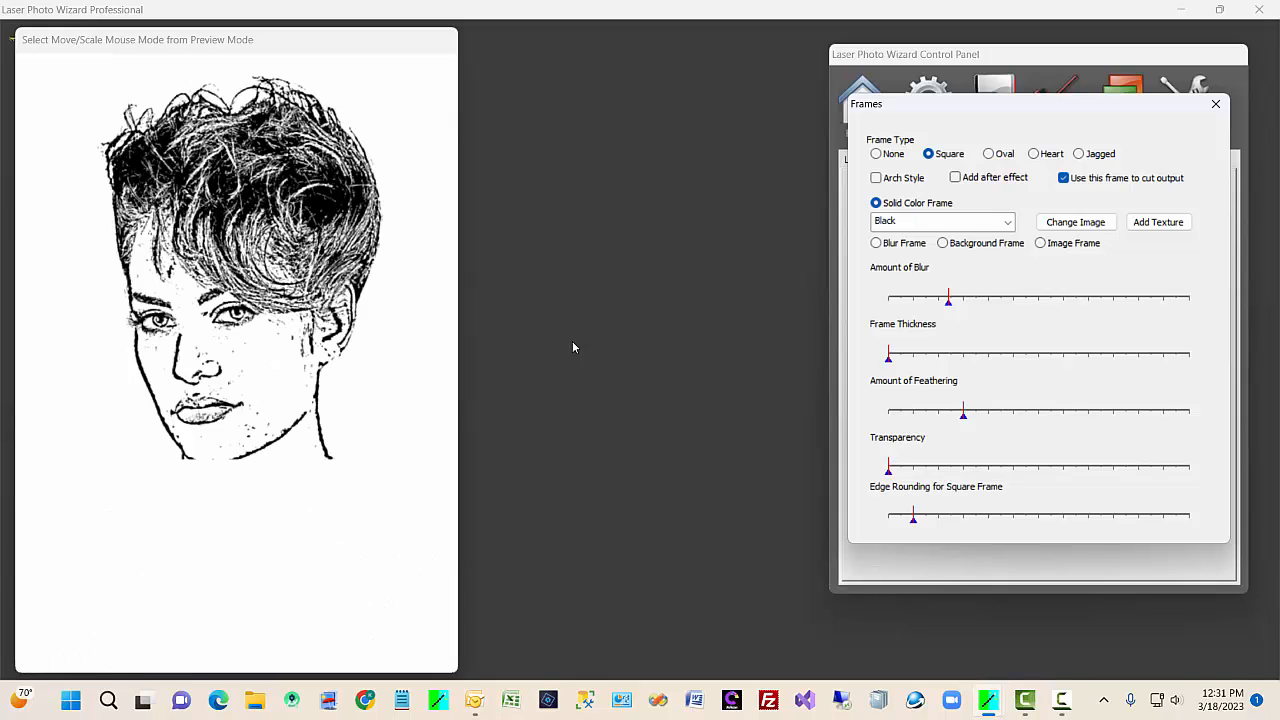
pyautogui.click(1215, 105)
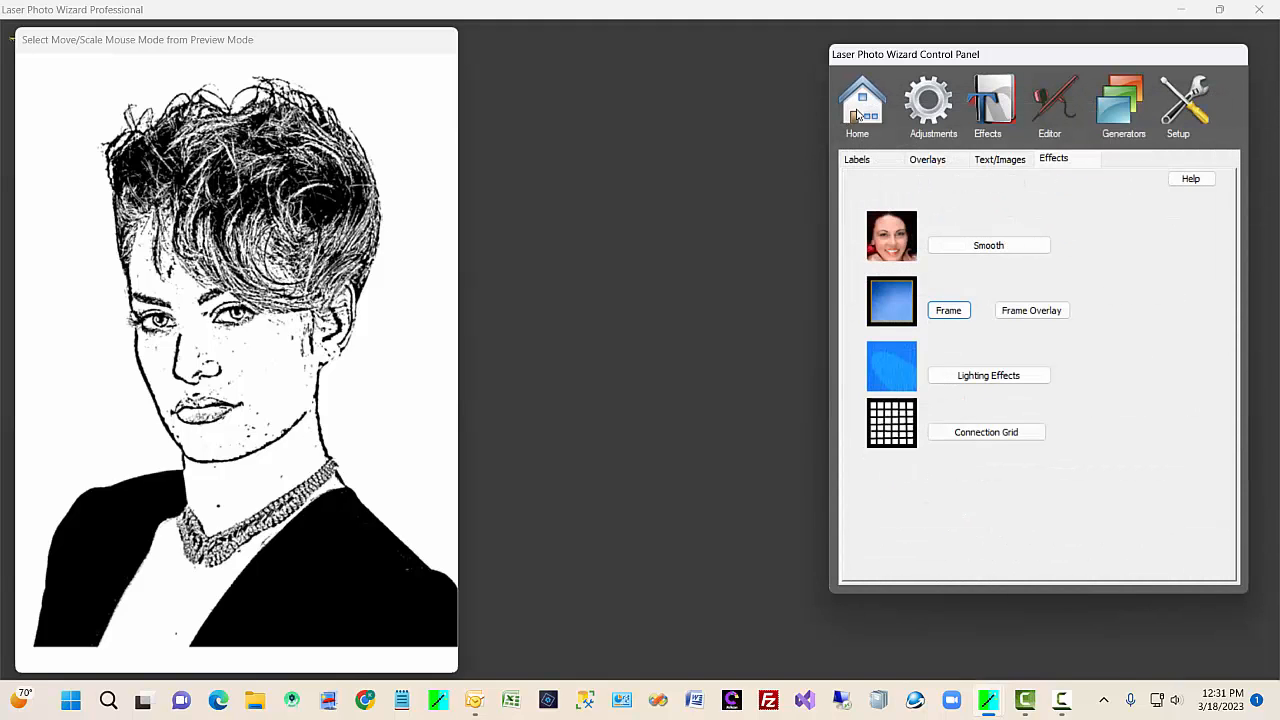
# Step: Switch the portrait's effect to Floyd-Steinberg
pyautogui.click(857, 115)
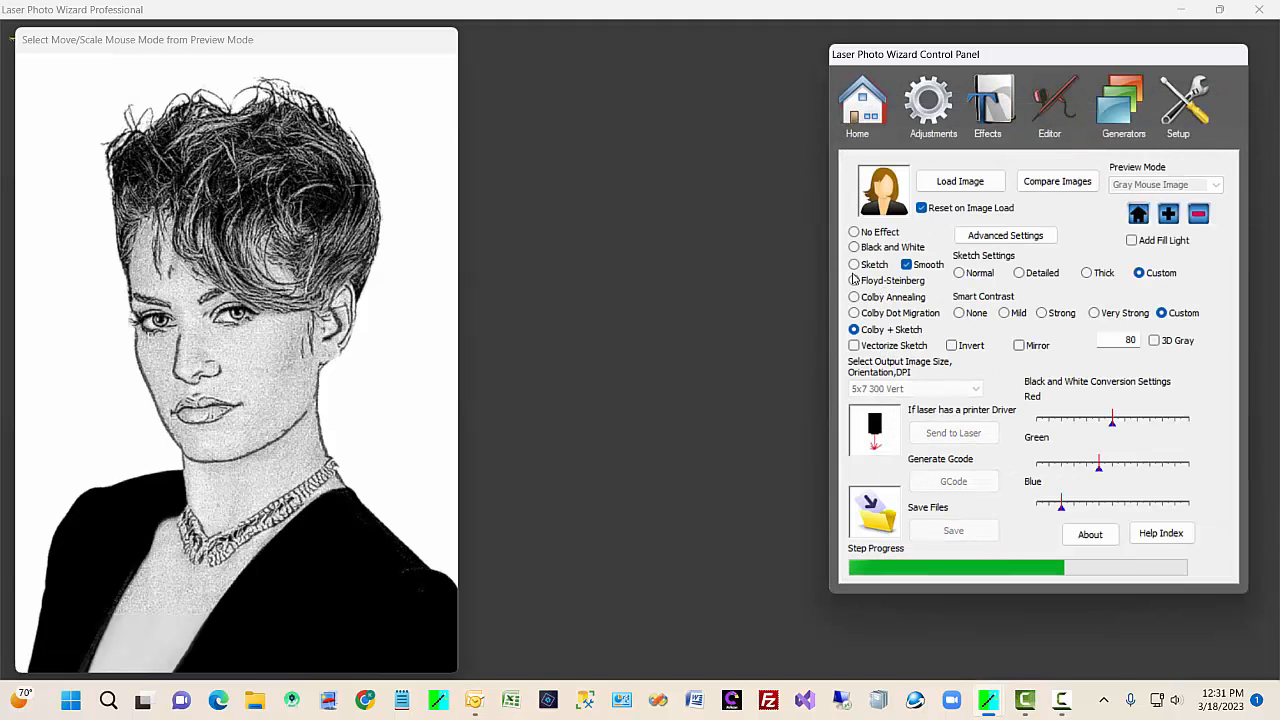
pyautogui.click(854, 280)
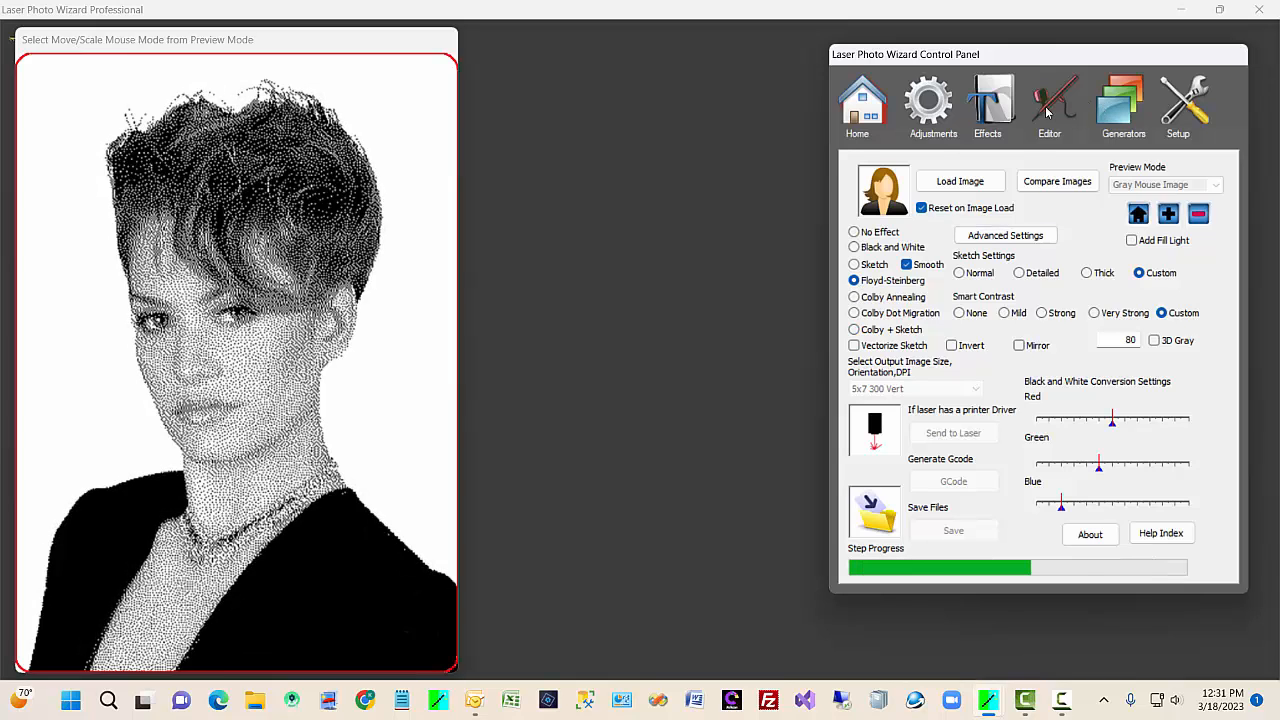
# Step: Review the settings of the square frame used to cut the output
pyautogui.click(1010, 112)
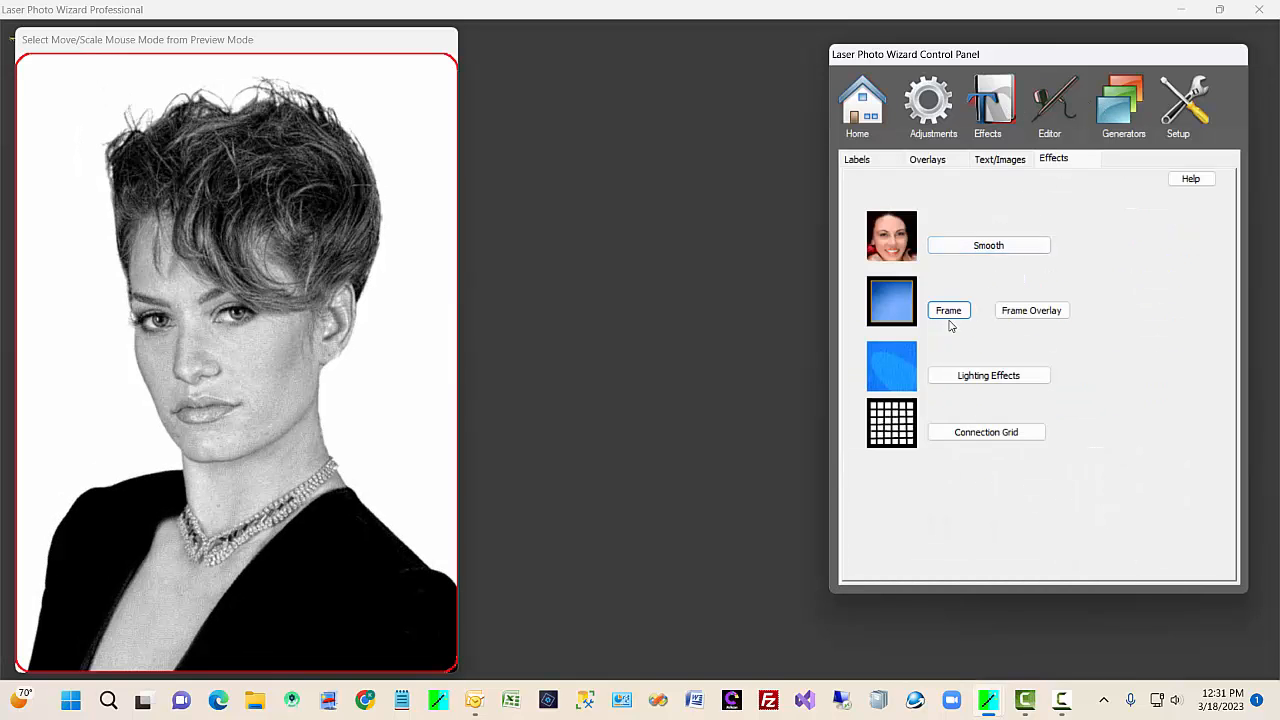
pyautogui.click(949, 316)
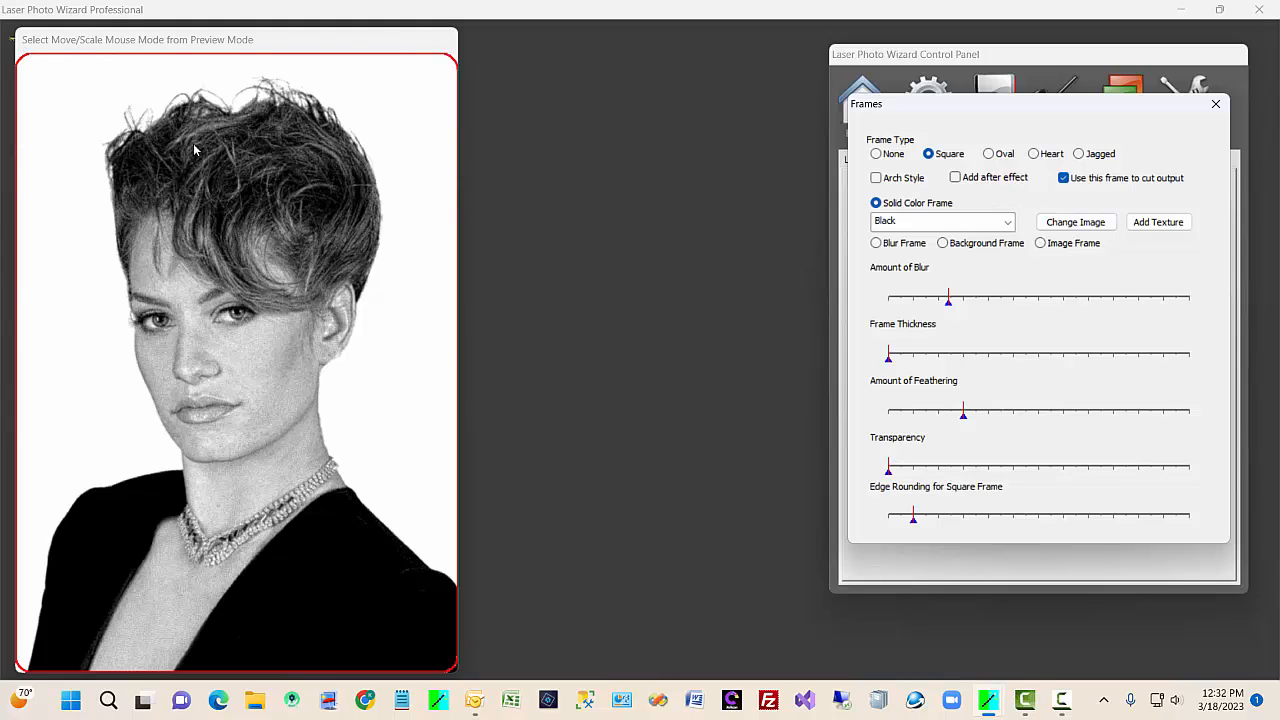
pyautogui.click(1216, 103)
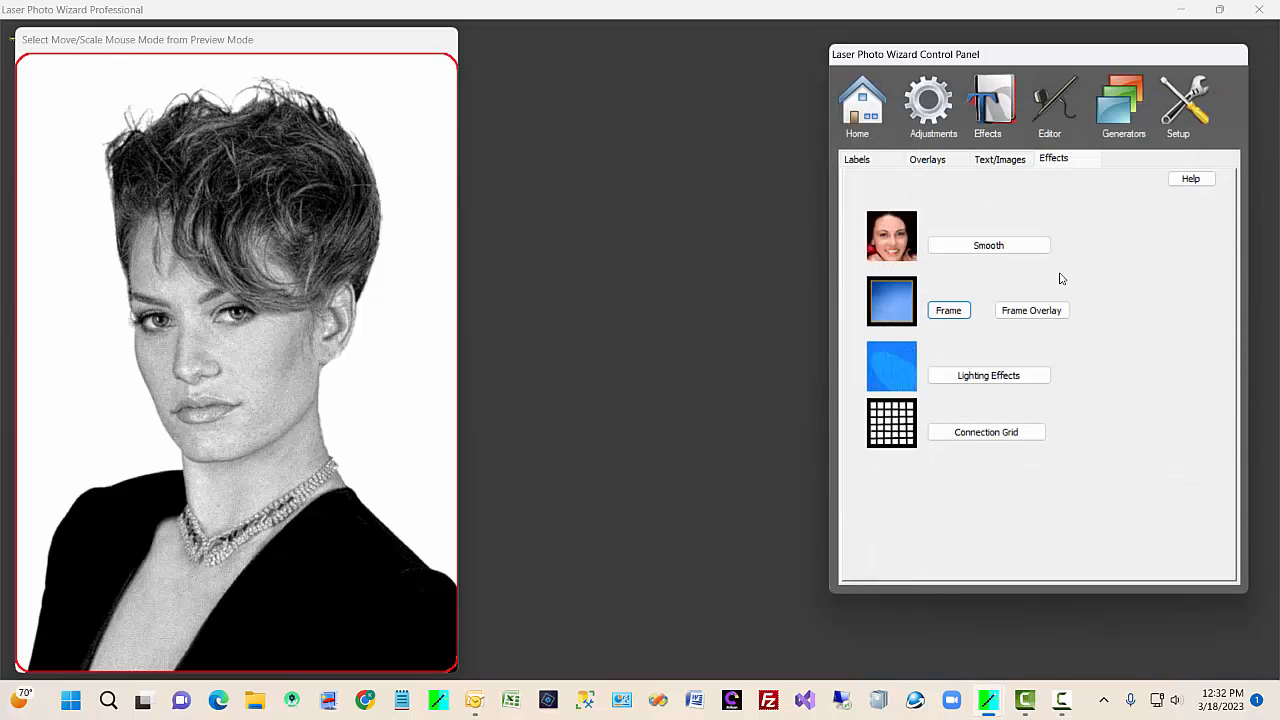
# Step: Add a Square frame overlay in solid Chartreuse with slightly rounded edges around the portrait
pyautogui.click(1018, 310)
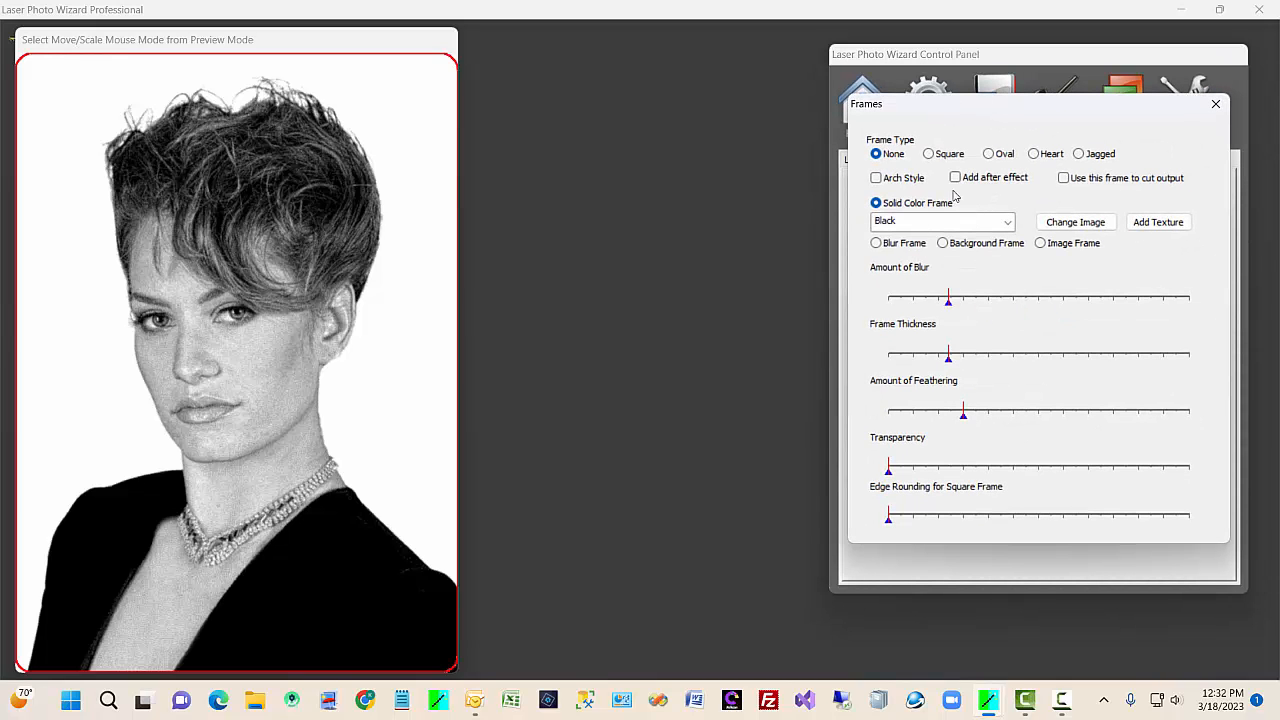
pyautogui.click(928, 153)
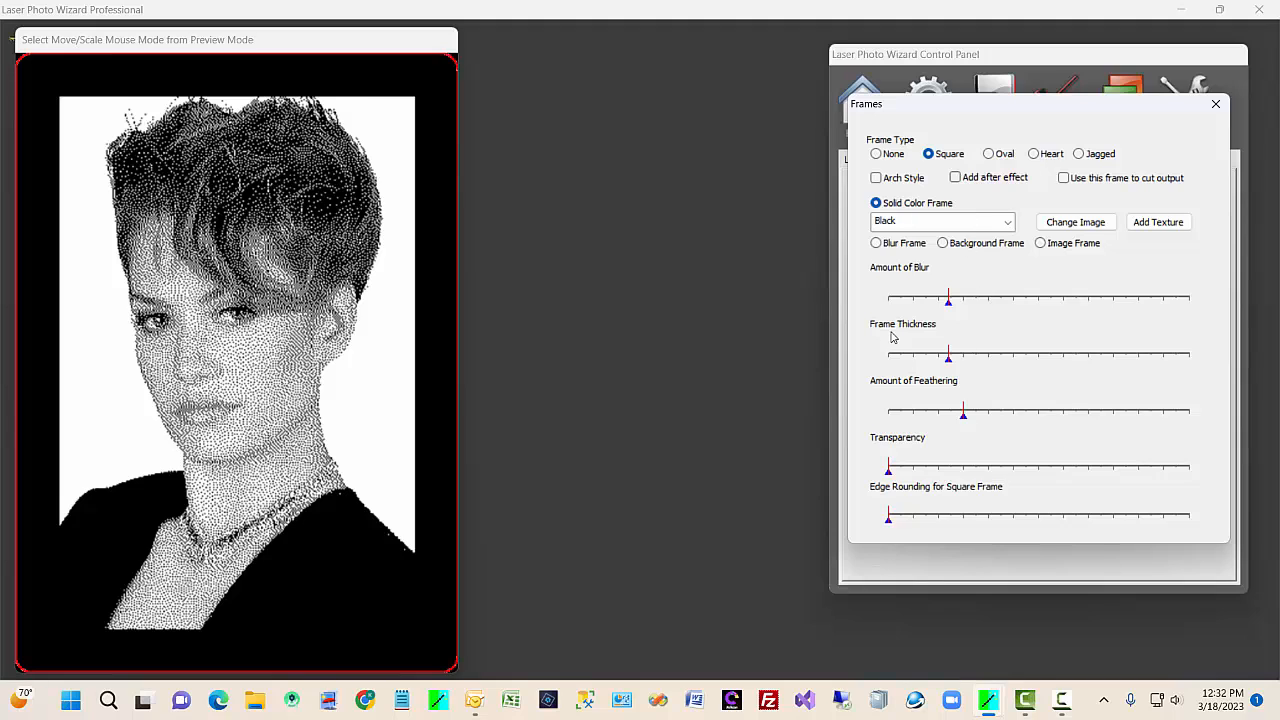
pyautogui.moveTo(889, 520); pyautogui.dragTo(914, 524)
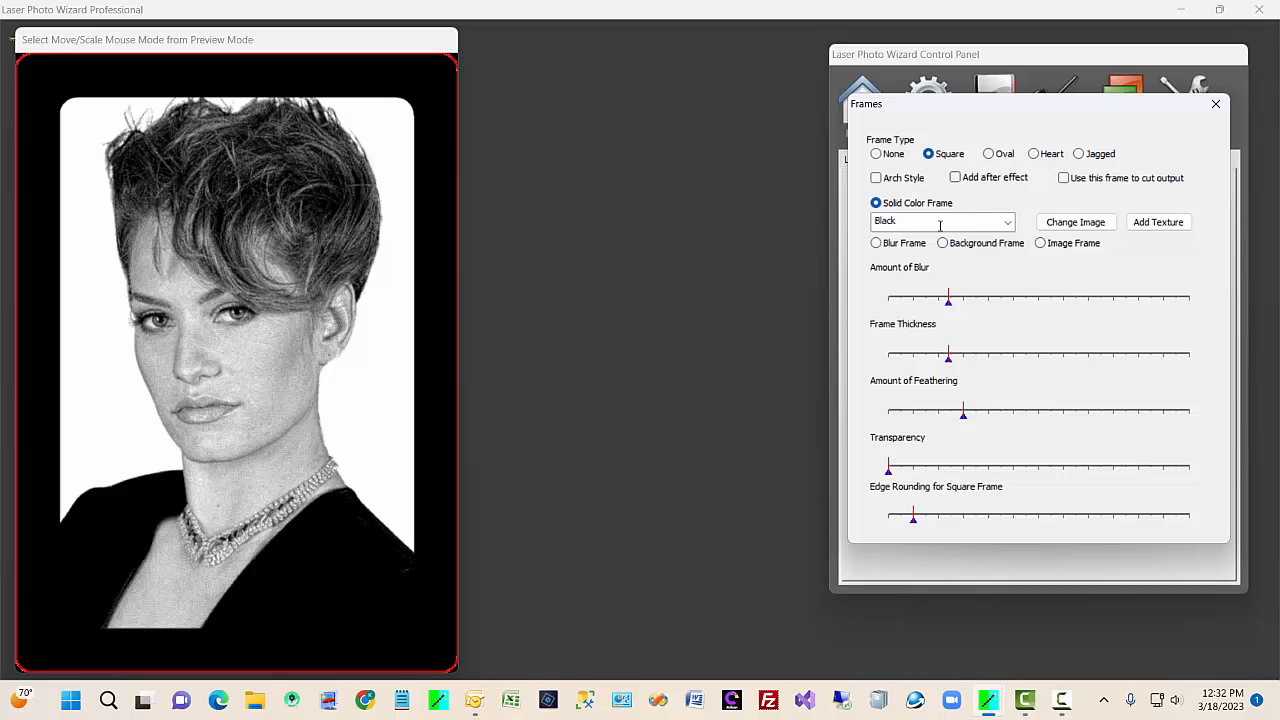
pyautogui.click(1007, 222)
pyautogui.click(950, 333)
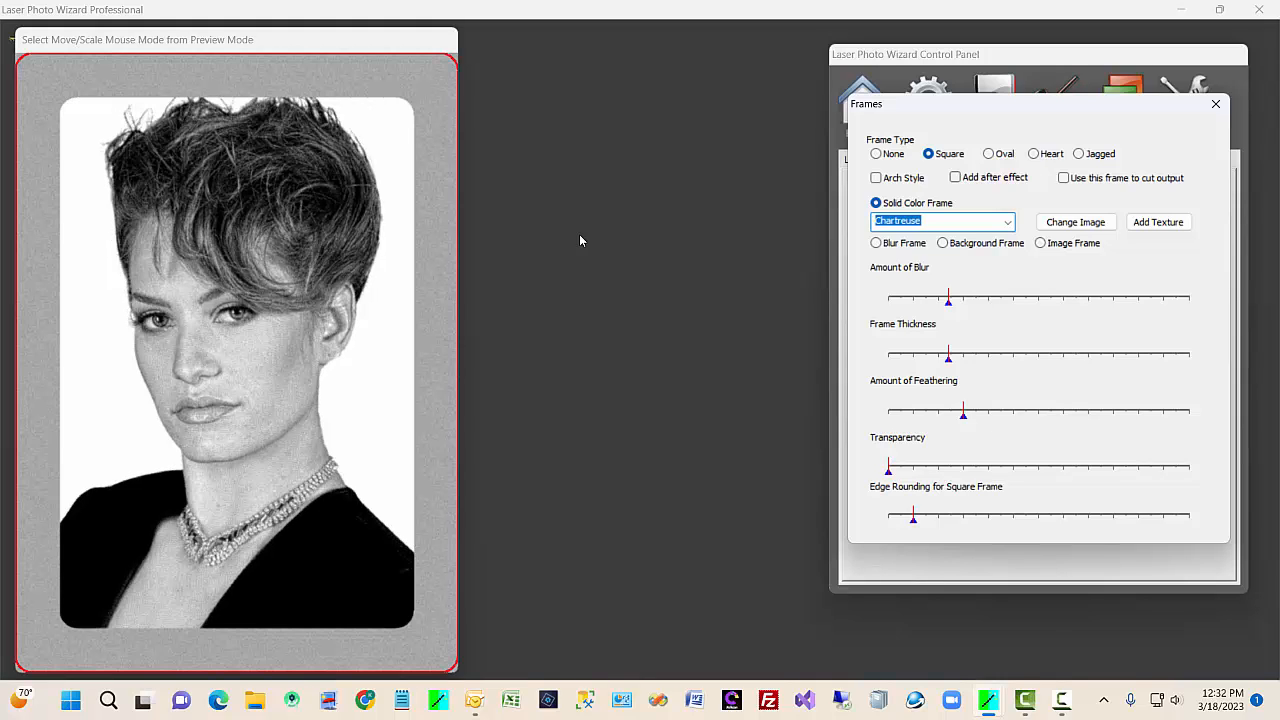
pyautogui.click(1218, 104)
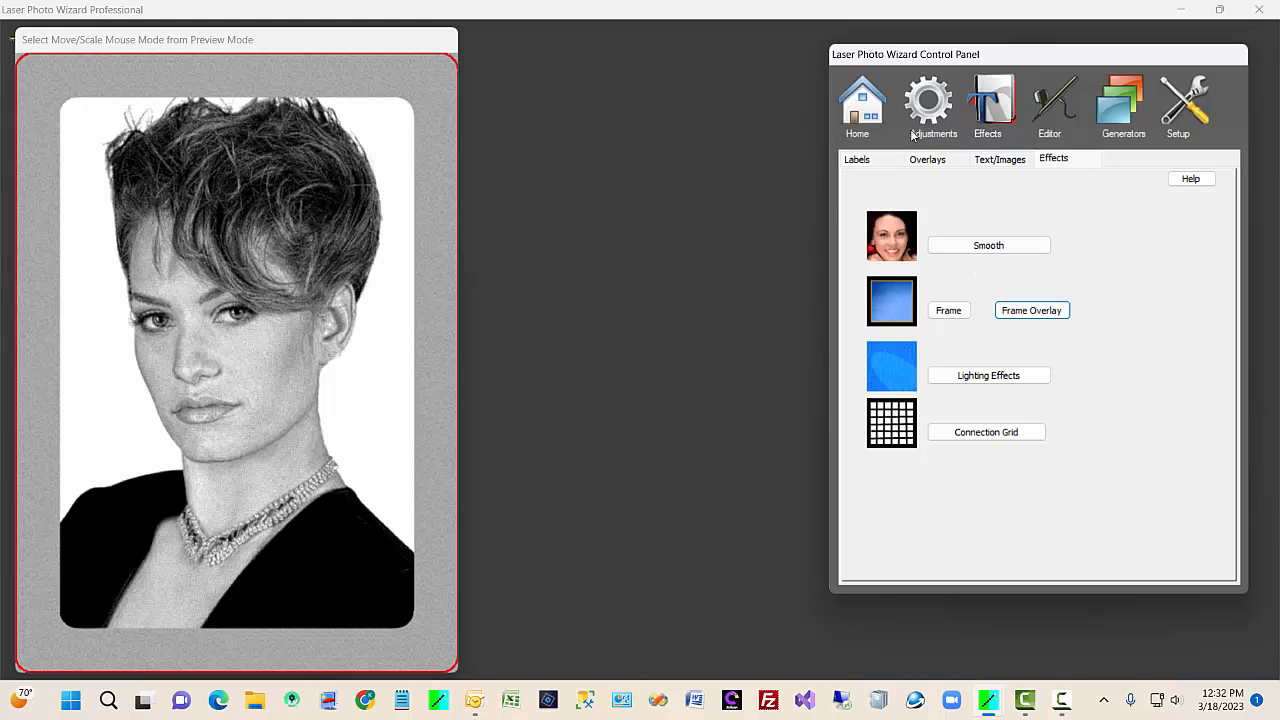
# Step: Copy skin texture over the portrait's cheek below the eye with the Copy brush in the Airbrush Editor
pyautogui.click(940, 118)
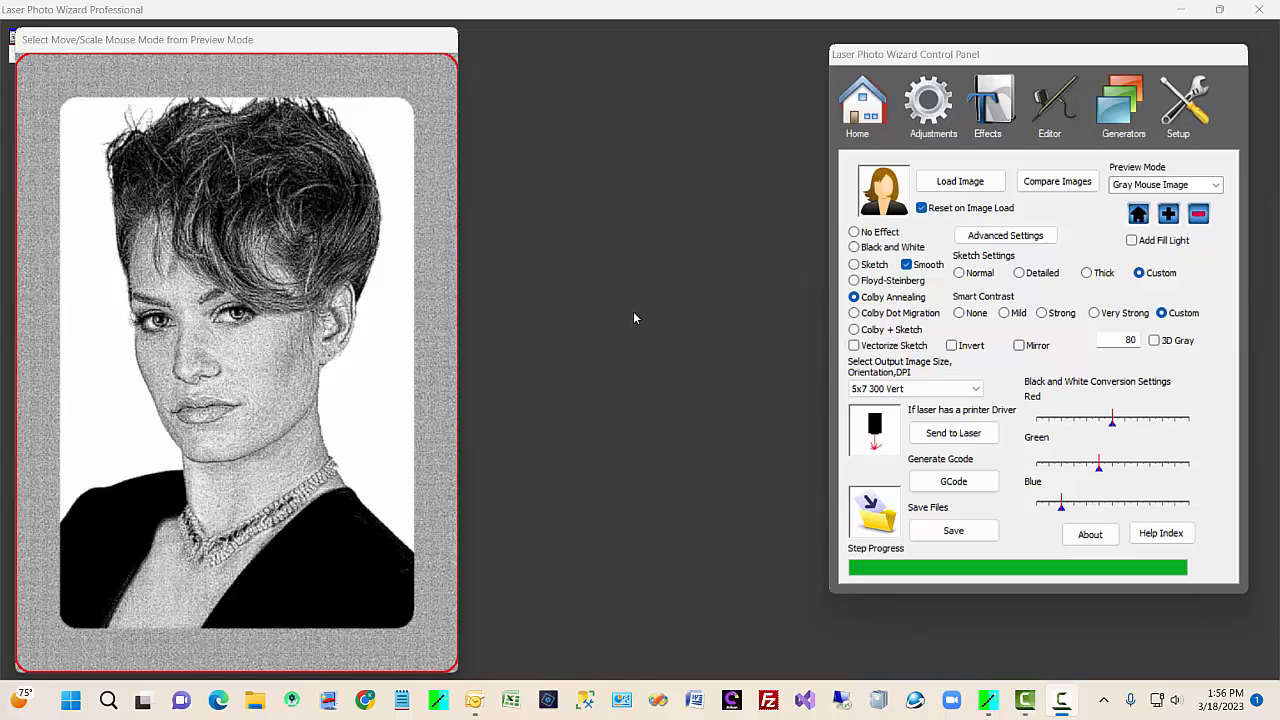
pyautogui.click(1062, 116)
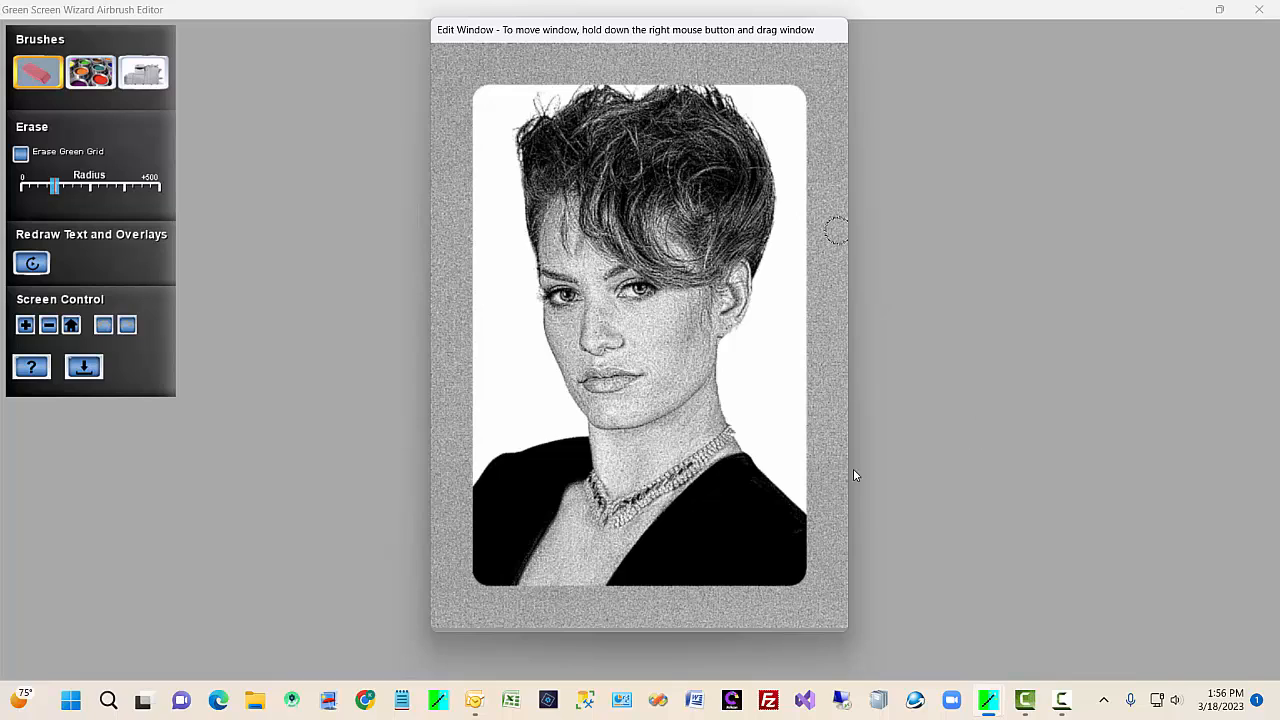
pyautogui.click(143, 74)
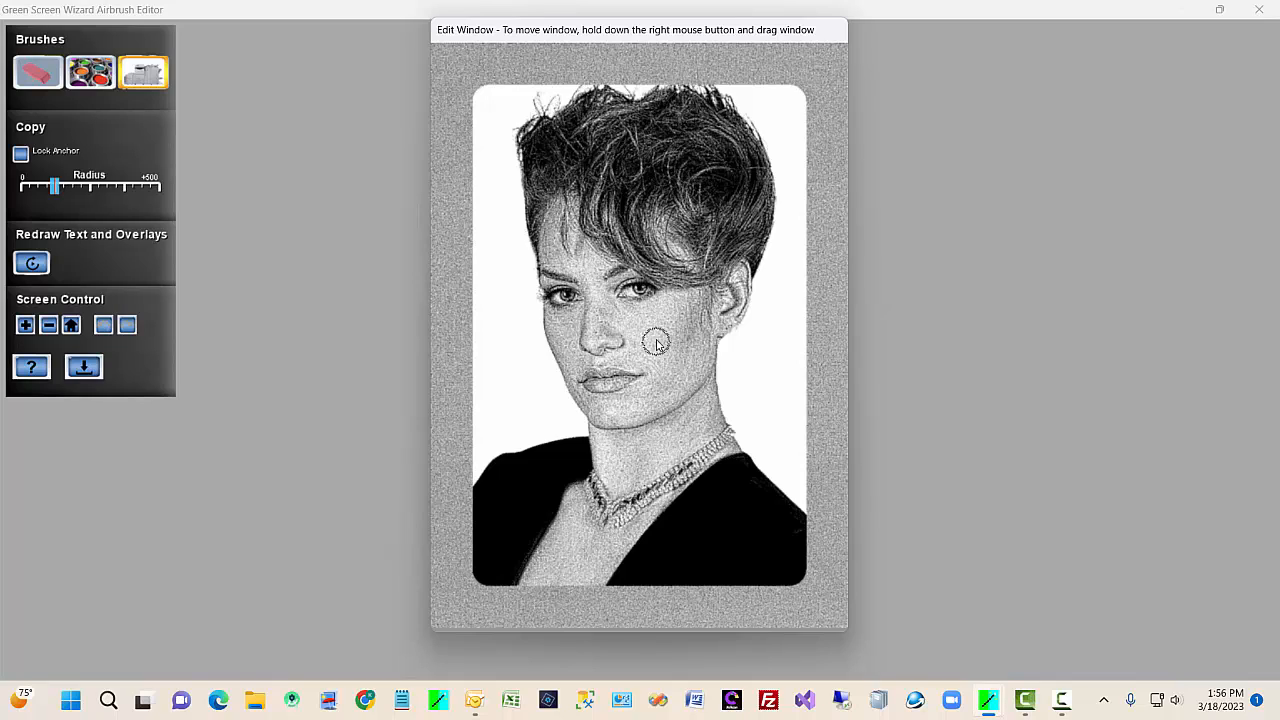
pyautogui.click(653, 334)
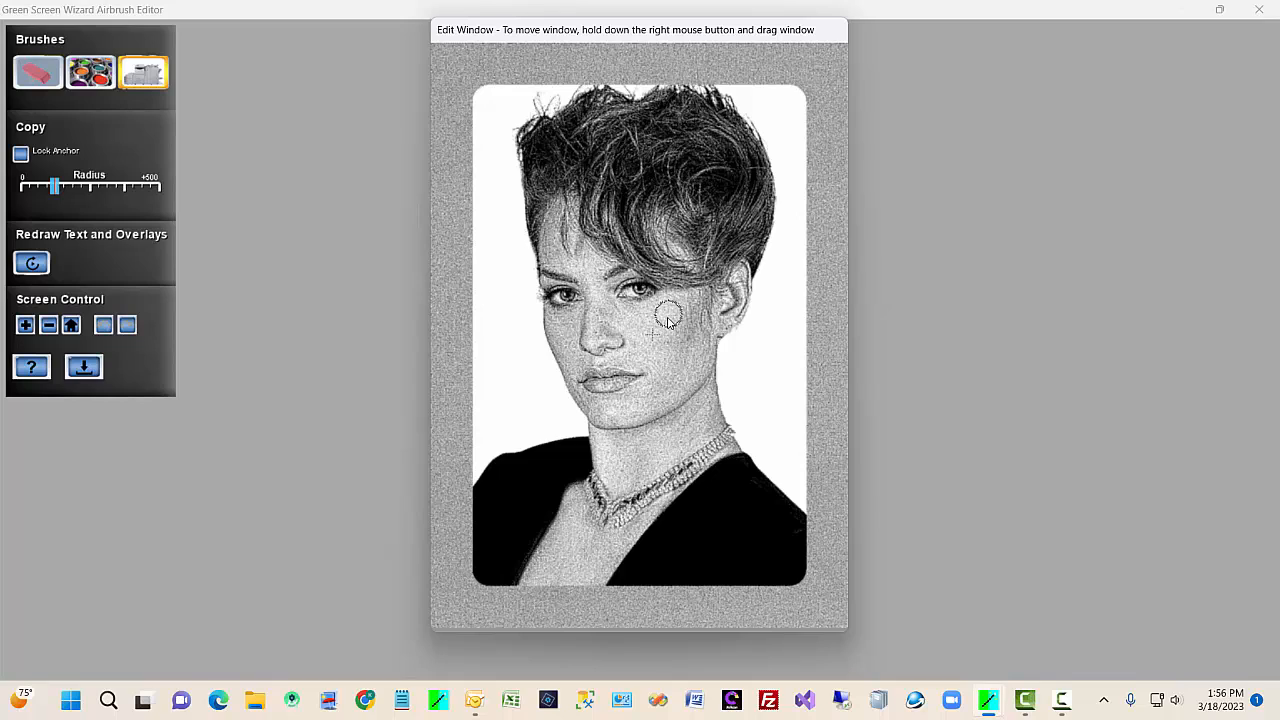
pyautogui.moveTo(668, 315)
pyautogui.mouseDown()
pyautogui.moveTo(666, 331)
pyautogui.moveTo(683, 318)
pyautogui.moveTo(677, 380)
pyautogui.mouseUp()
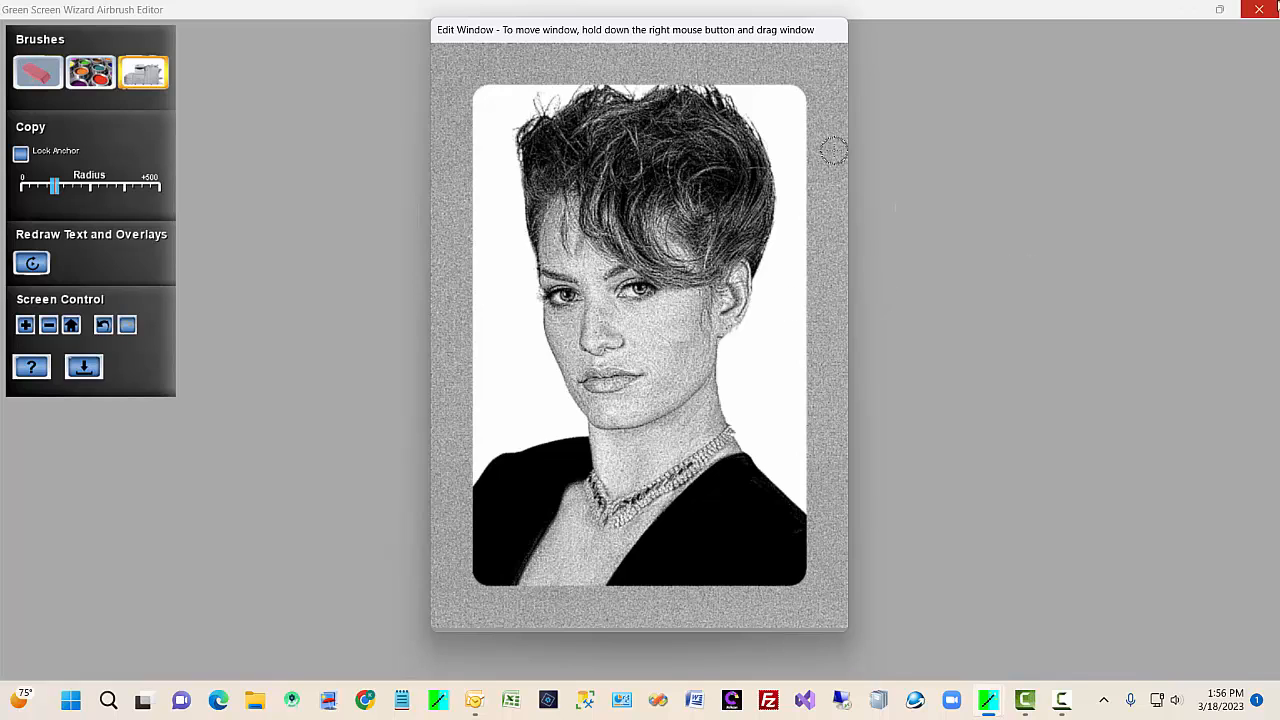
pyautogui.click(1259, 9)
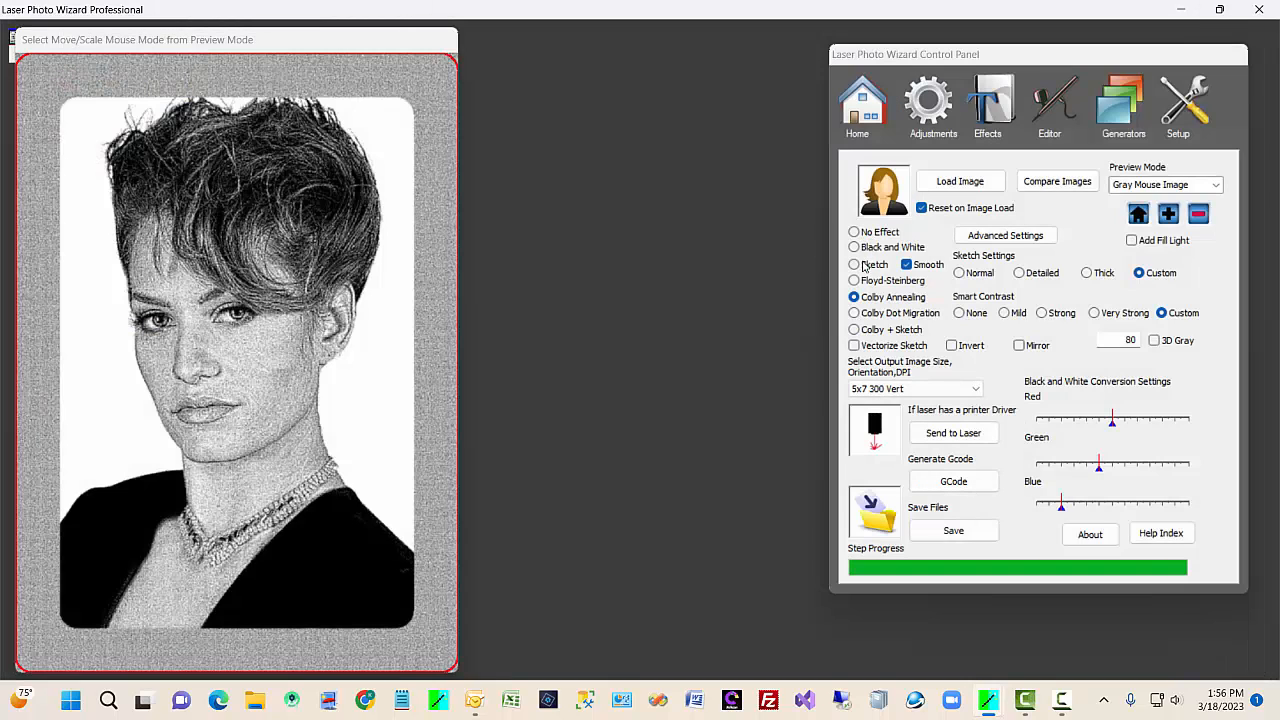
# Step: Switch the portrait to the Sketch effect and touch up the cheek below the eye with the Erase brush, reducing its radius
pyautogui.click(854, 264)
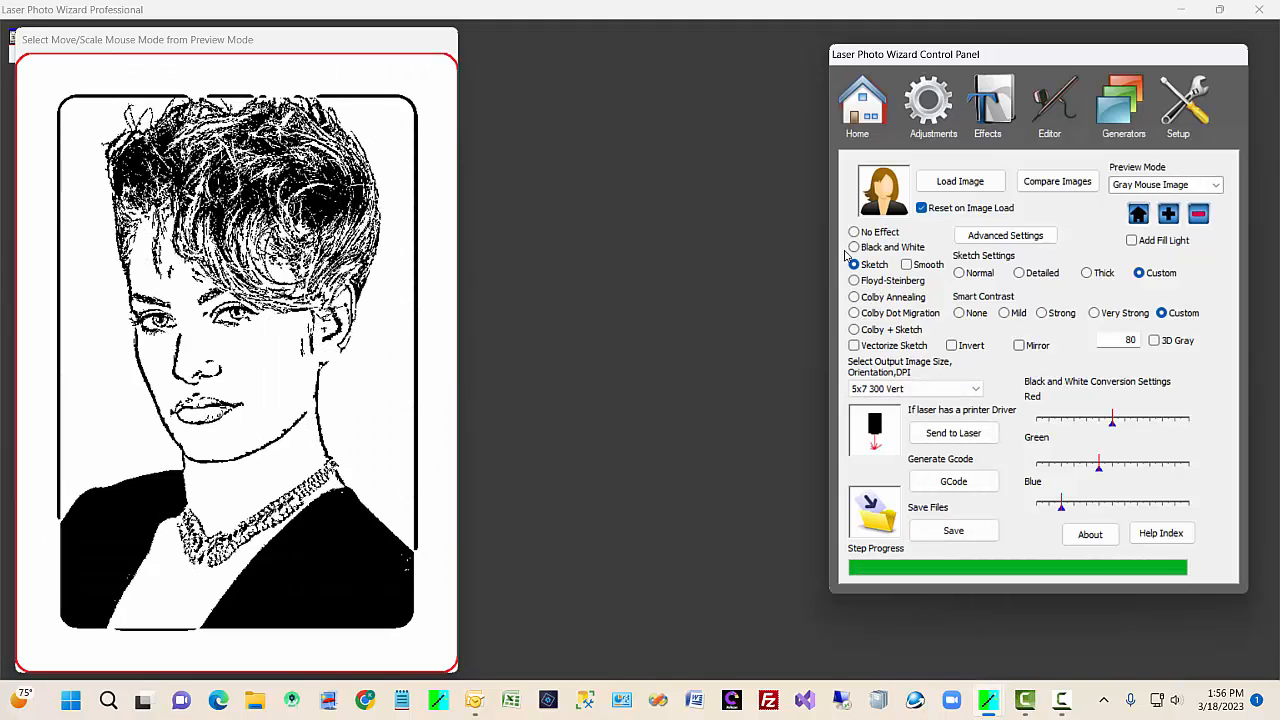
pyautogui.click(1052, 112)
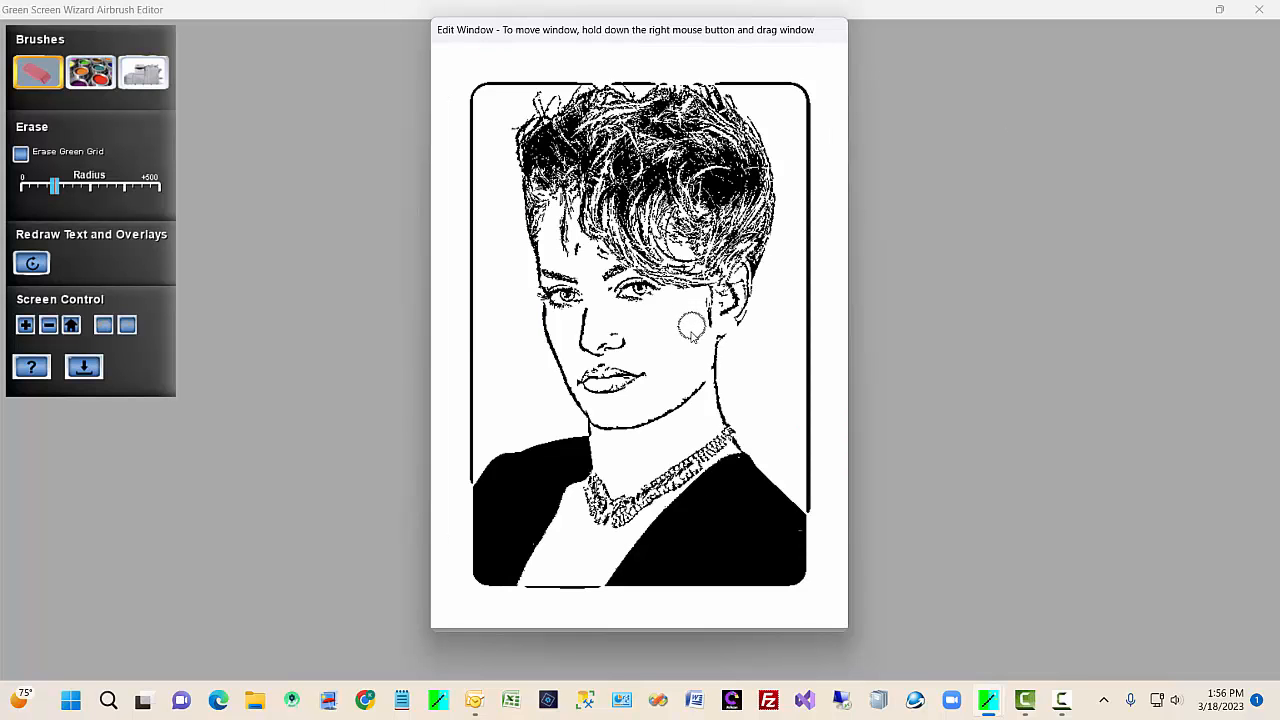
pyautogui.moveTo(643, 318)
pyautogui.mouseDown()
pyautogui.moveTo(638, 356)
pyautogui.moveTo(634, 335)
pyautogui.mouseUp()
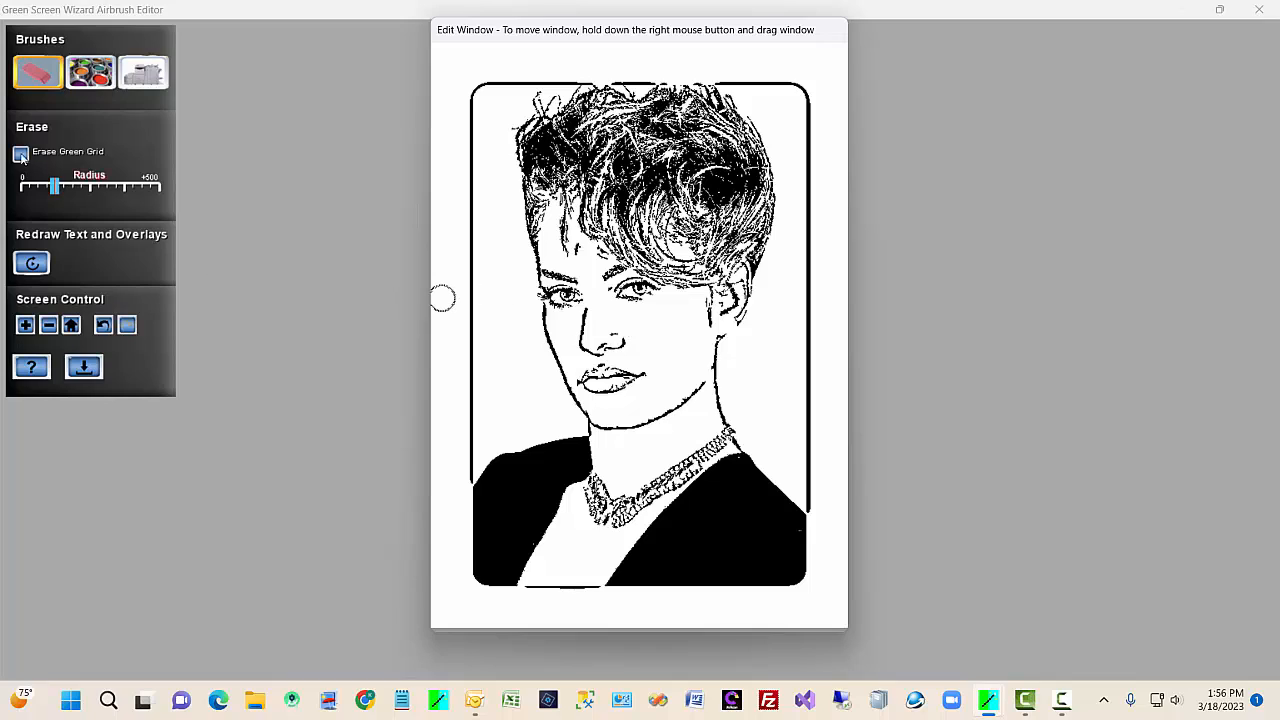
pyautogui.moveTo(54, 185); pyautogui.dragTo(33, 185)
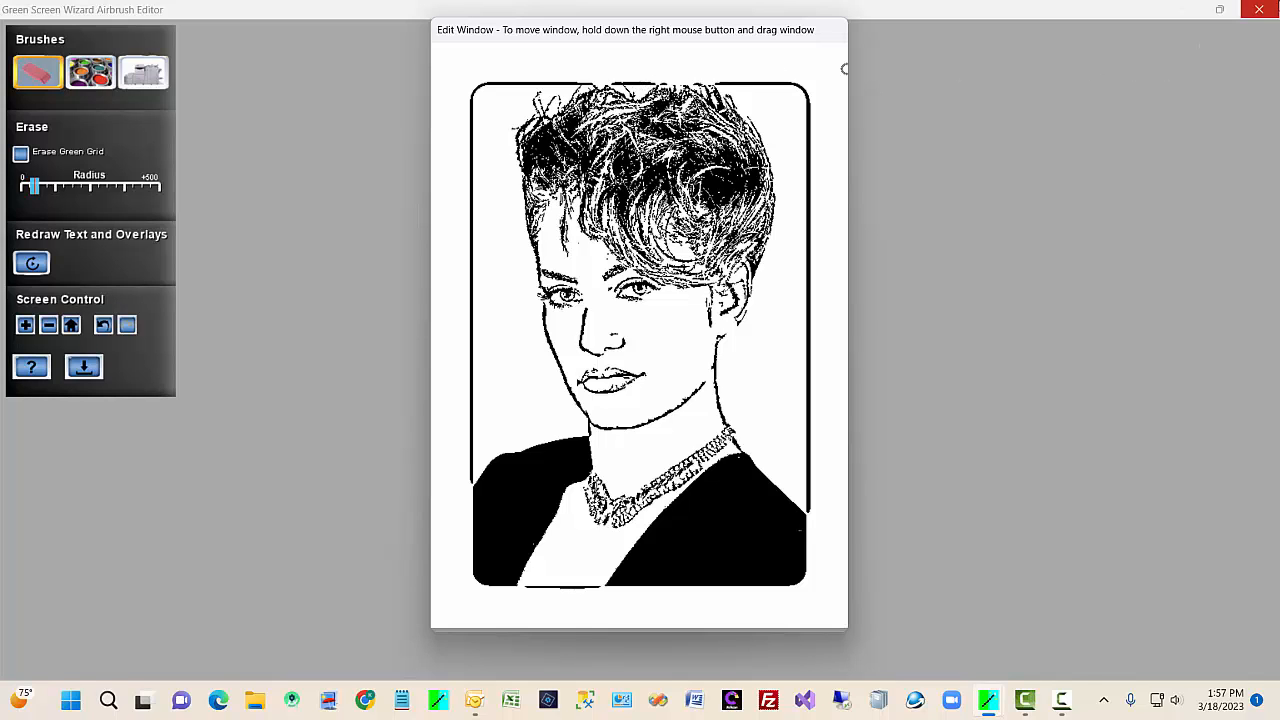
pyautogui.click(1266, 9)
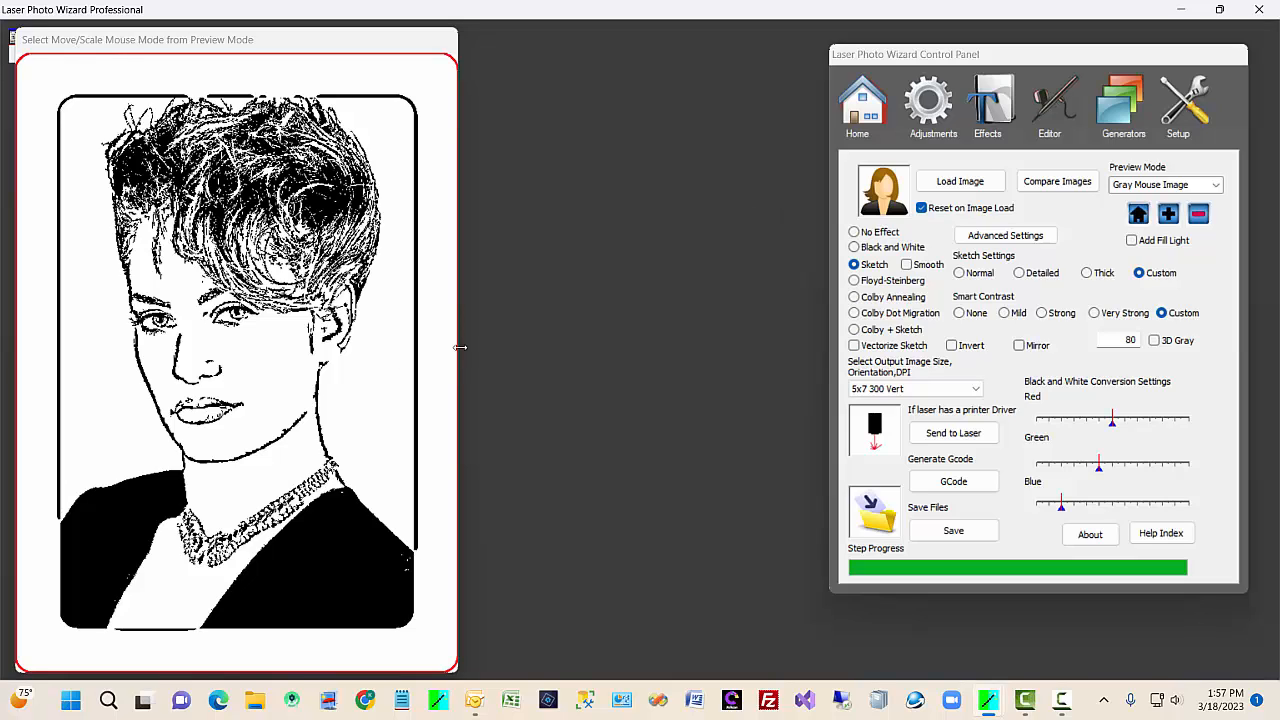
# Step: Examine the Box Generator's settings and browse its help page for the sample boxes and trays
pyautogui.click(1109, 101)
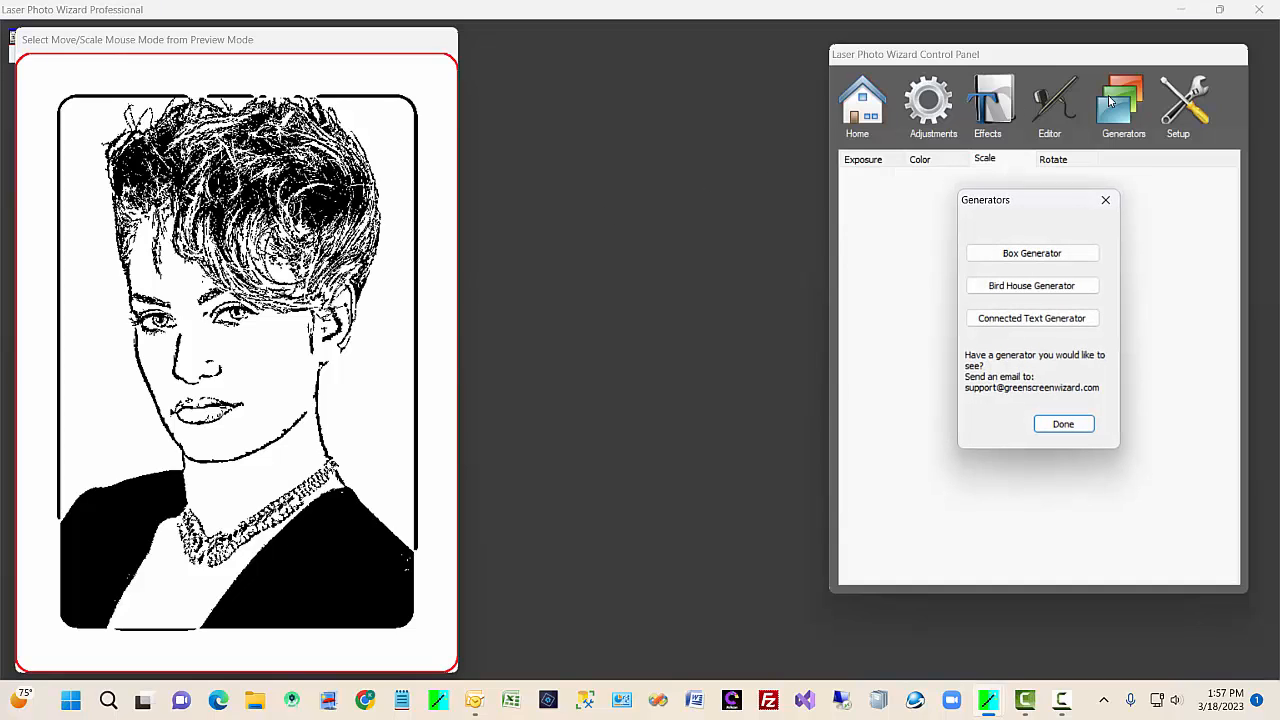
pyautogui.moveTo(1063, 200); pyautogui.dragTo(781, 165)
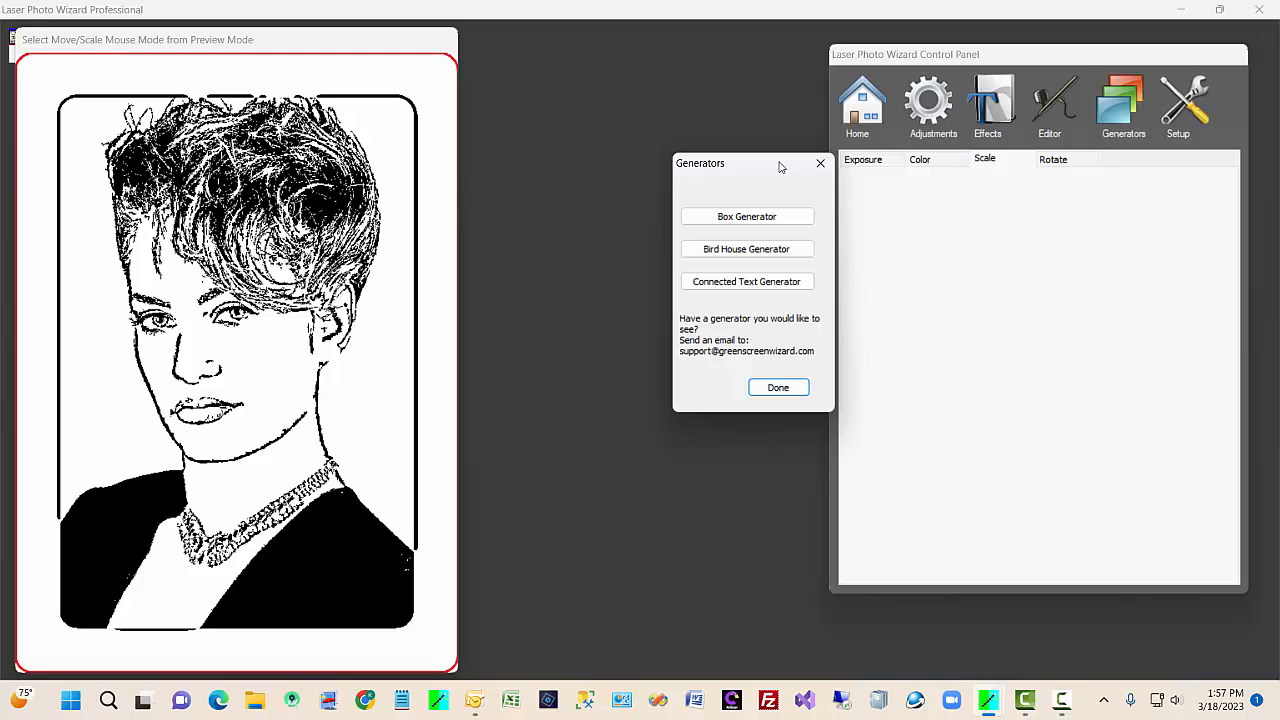
pyautogui.click(775, 218)
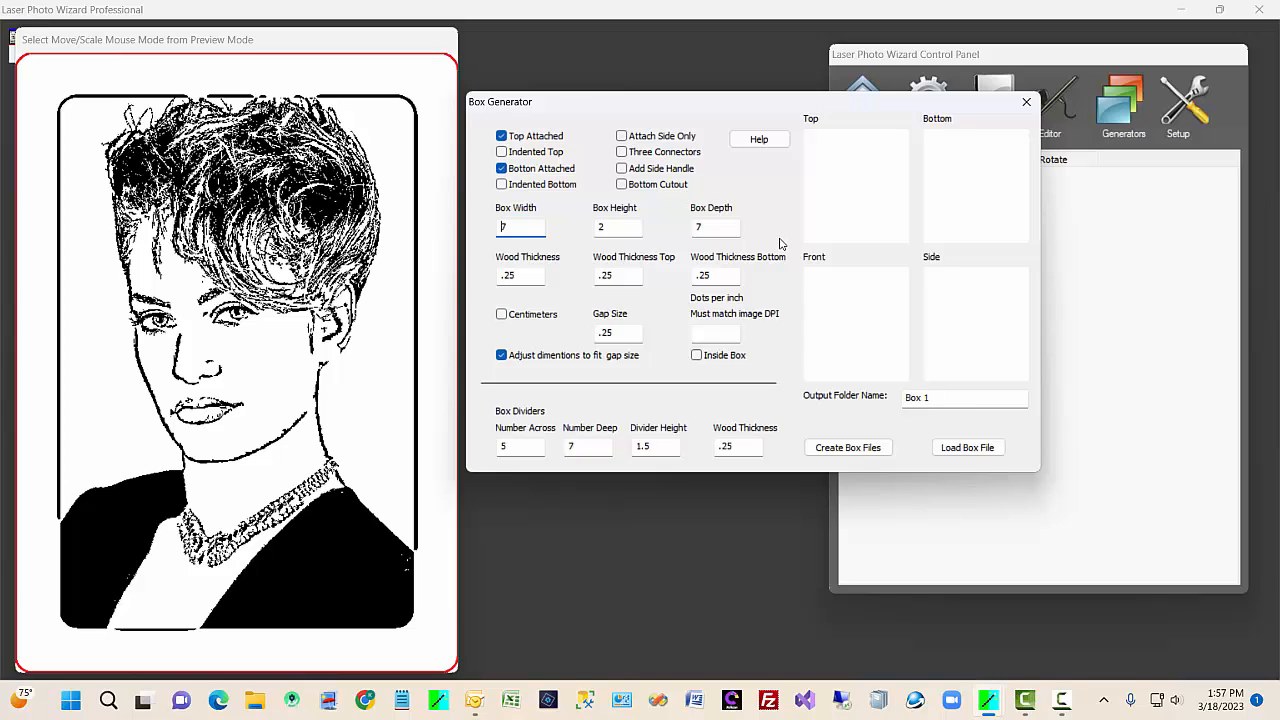
pyautogui.click(769, 140)
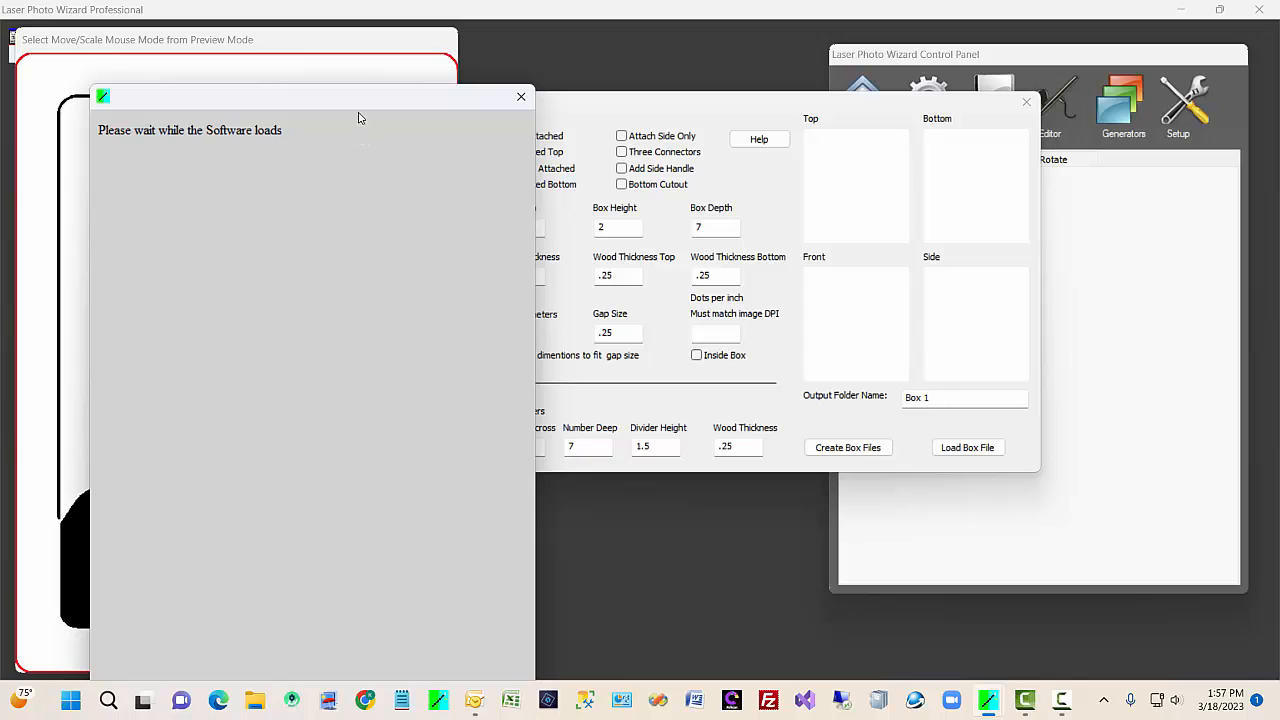
pyautogui.moveTo(366, 106); pyautogui.dragTo(475, 64)
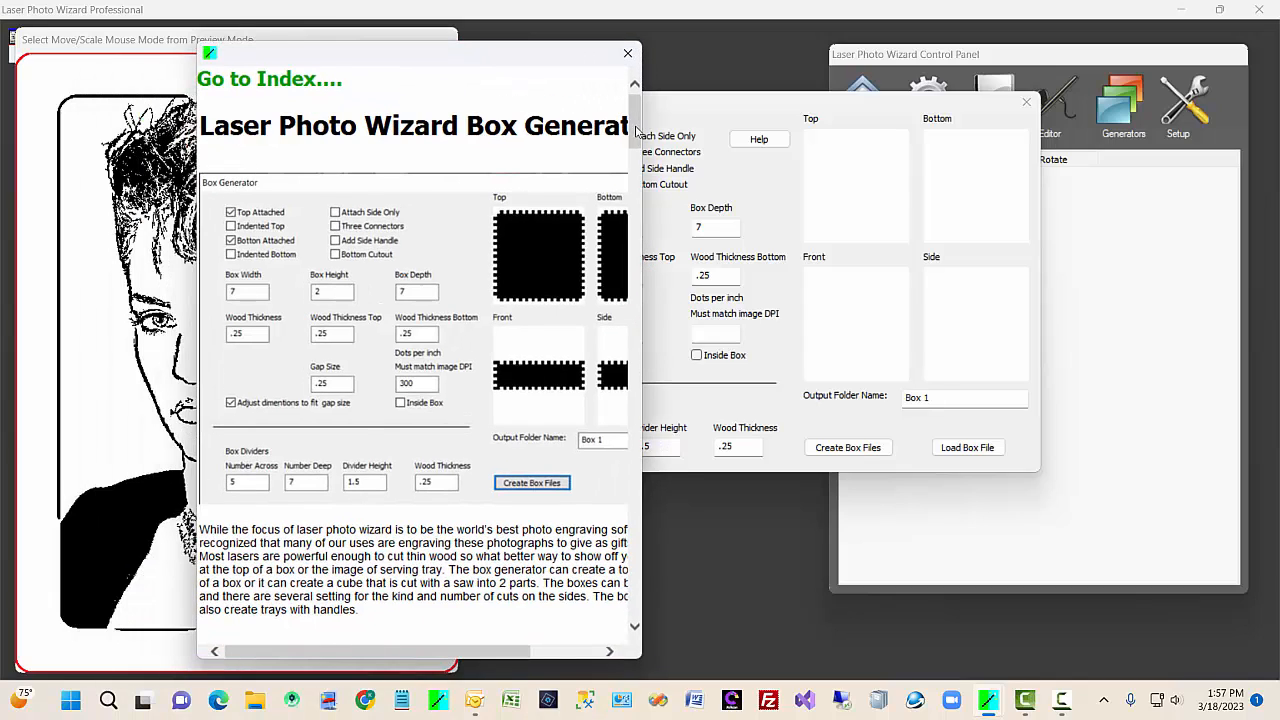
pyautogui.moveTo(635, 130); pyautogui.dragTo(643, 522)
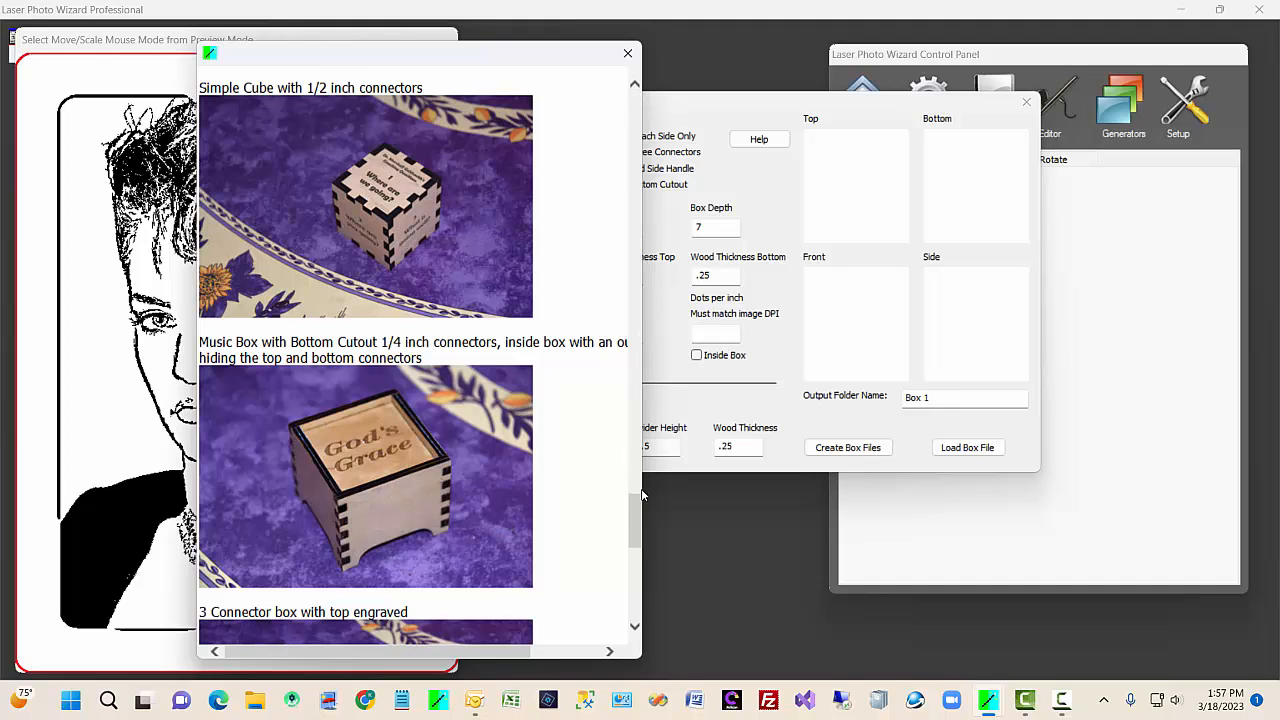
pyautogui.moveTo(639, 497); pyautogui.dragTo(633, 586)
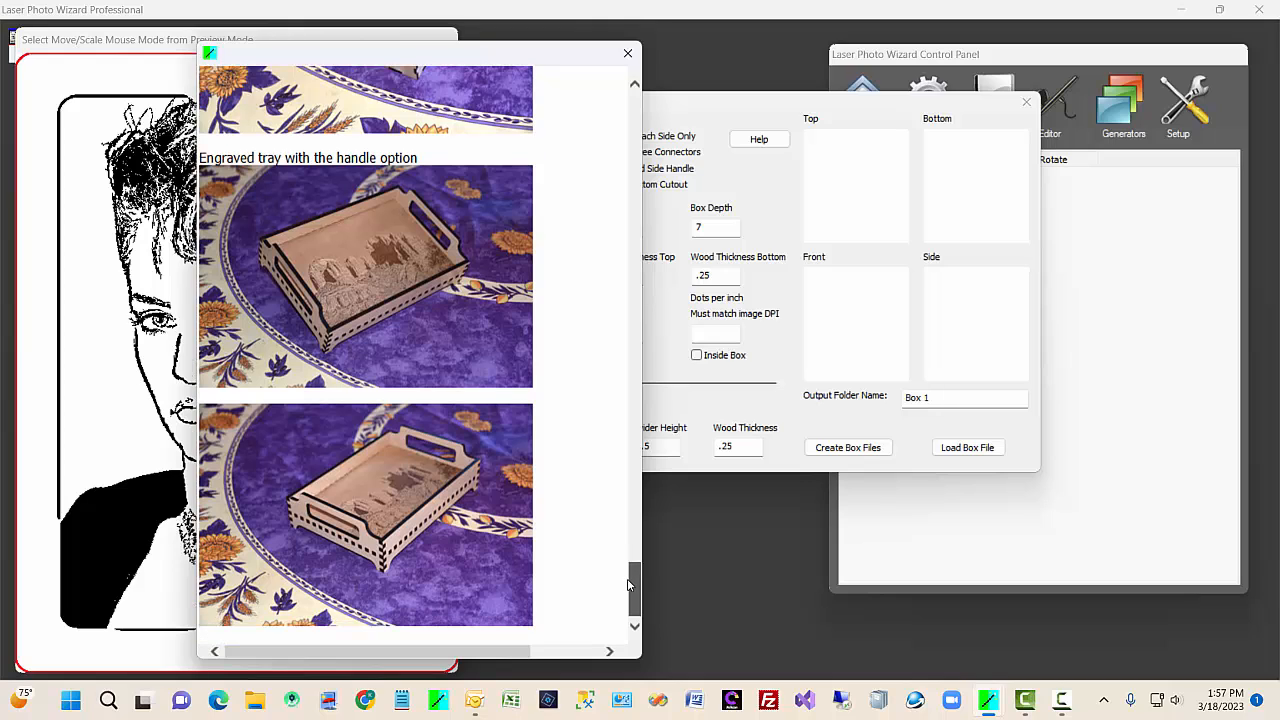
pyautogui.click(627, 55)
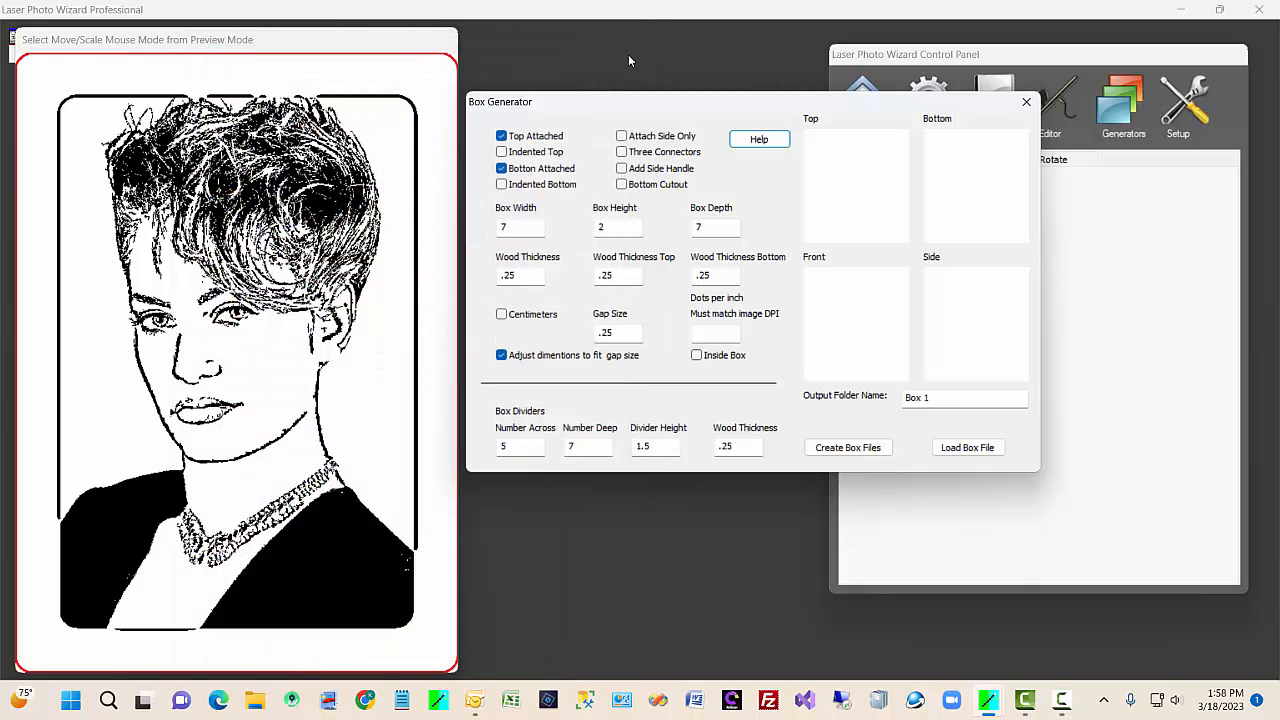
pyautogui.click(1025, 104)
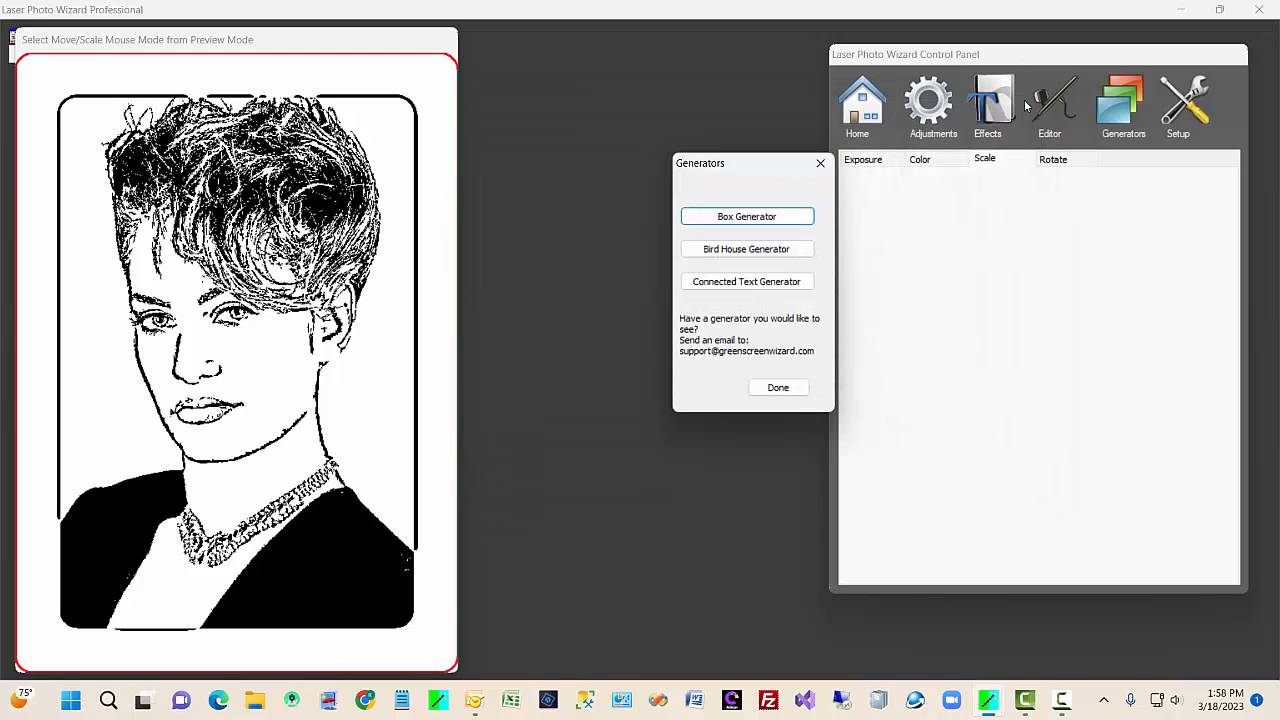
# Step: Examine the Bird House Generator's settings and browse its help page for the birdhouse styles
pyautogui.click(752, 252)
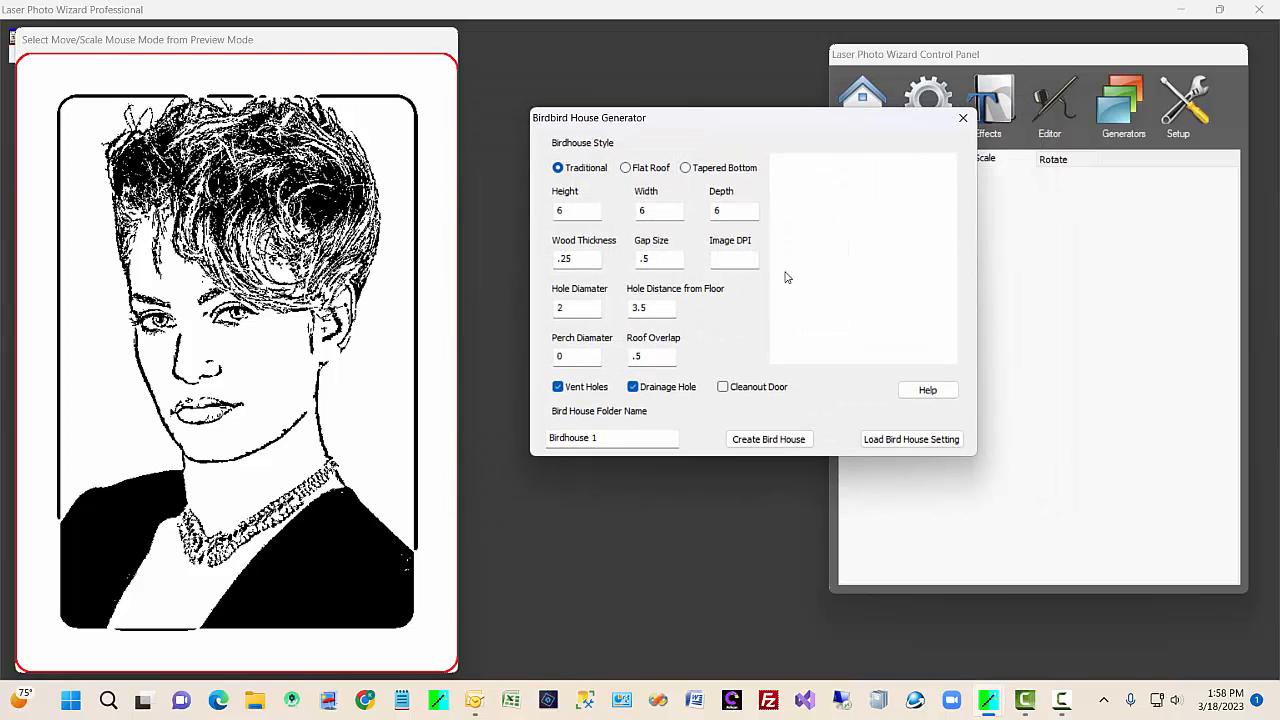
pyautogui.click(926, 393)
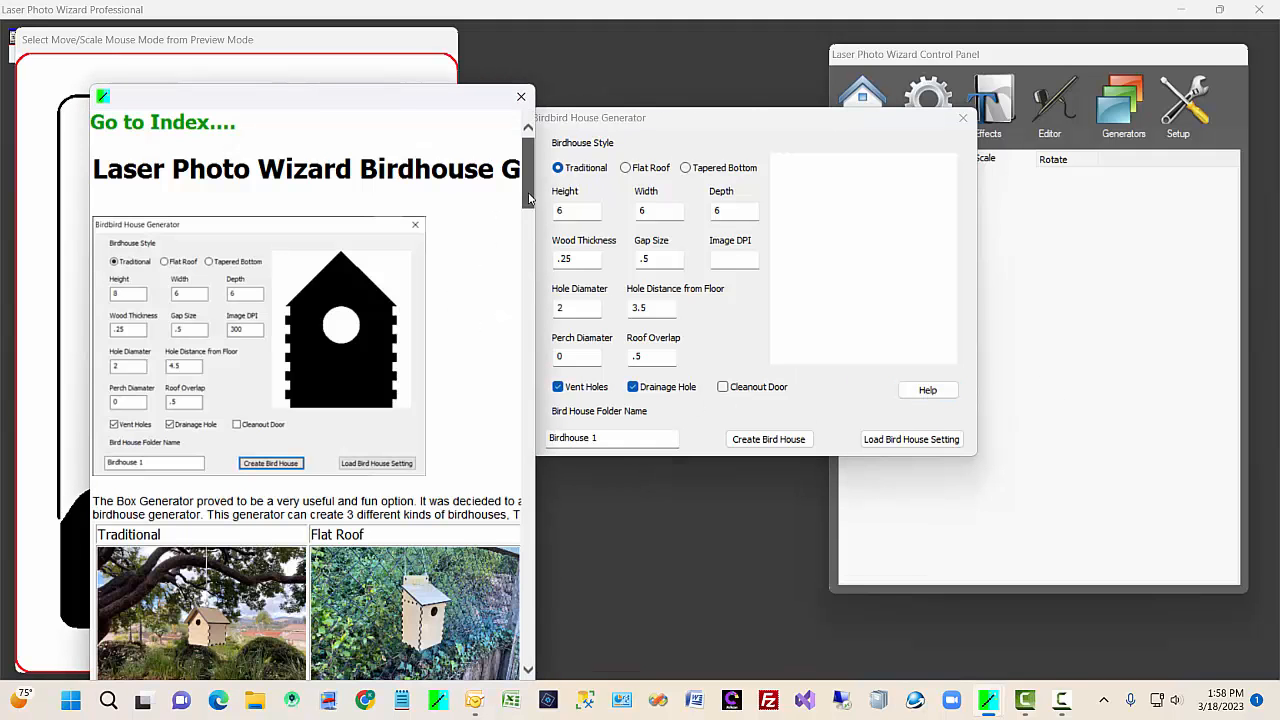
pyautogui.scroll(-2, 533, 210)
pyautogui.moveTo(535, 212); pyautogui.dragTo(541, 288)
pyautogui.scroll(3, 494, 130)
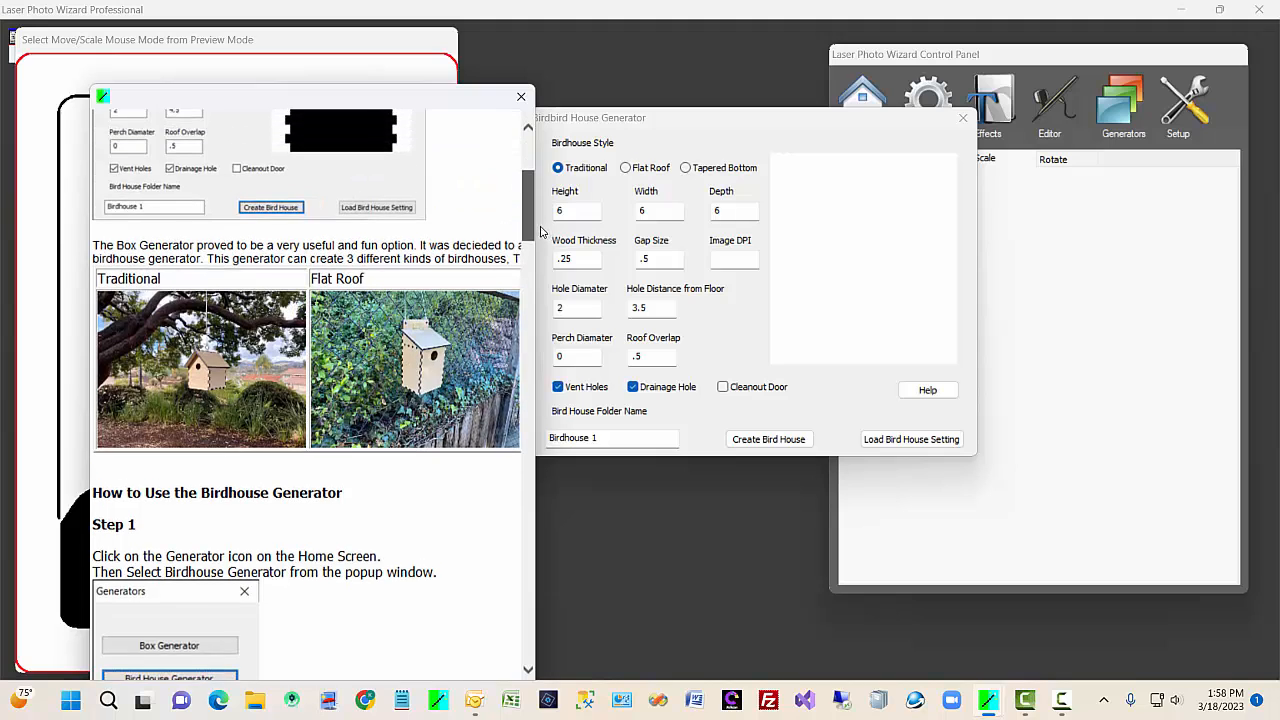
pyautogui.click(521, 96)
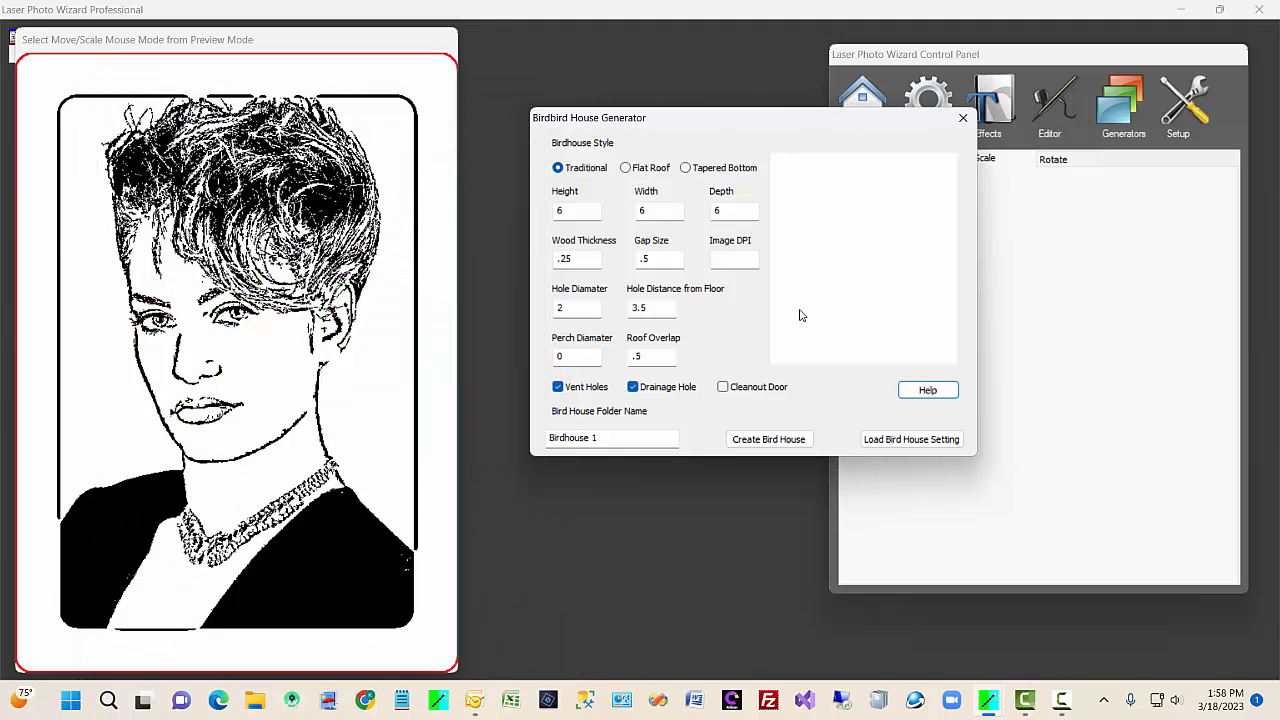
pyautogui.click(962, 119)
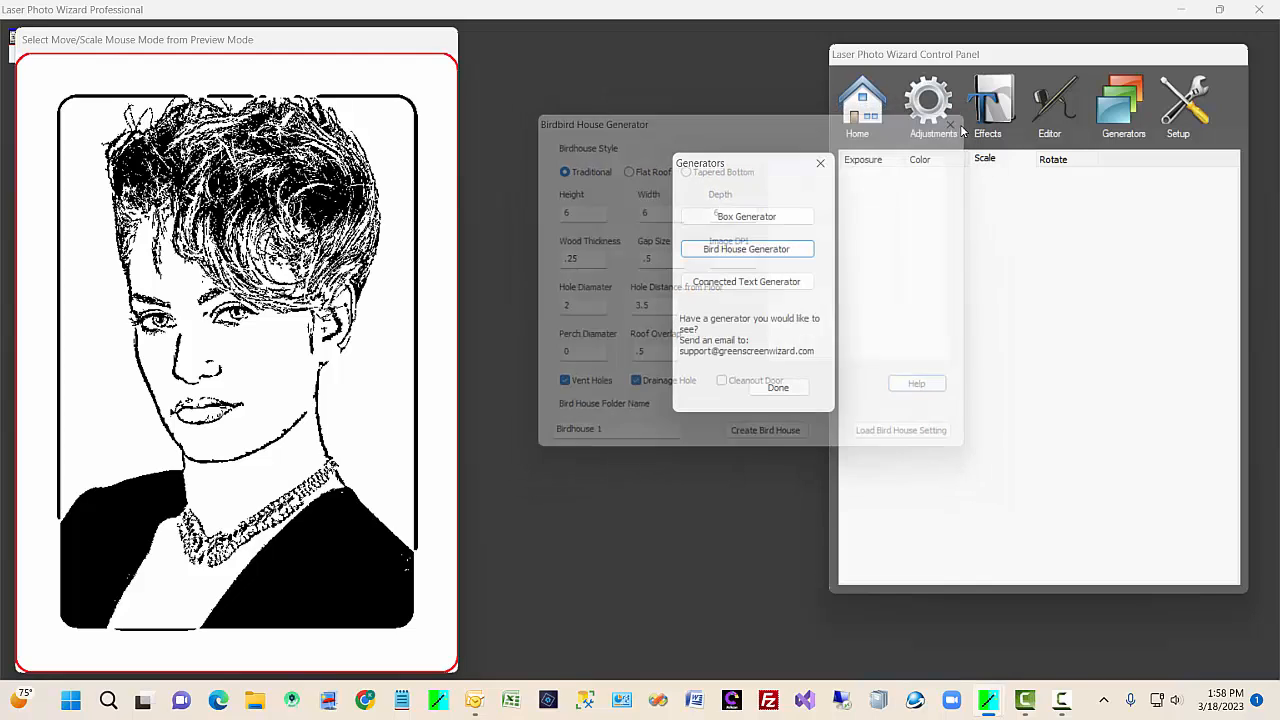
# Step: Examine the Connected Text Generator's settings and read its help page on bases and connecting radius, then leave the generators
pyautogui.click(740, 286)
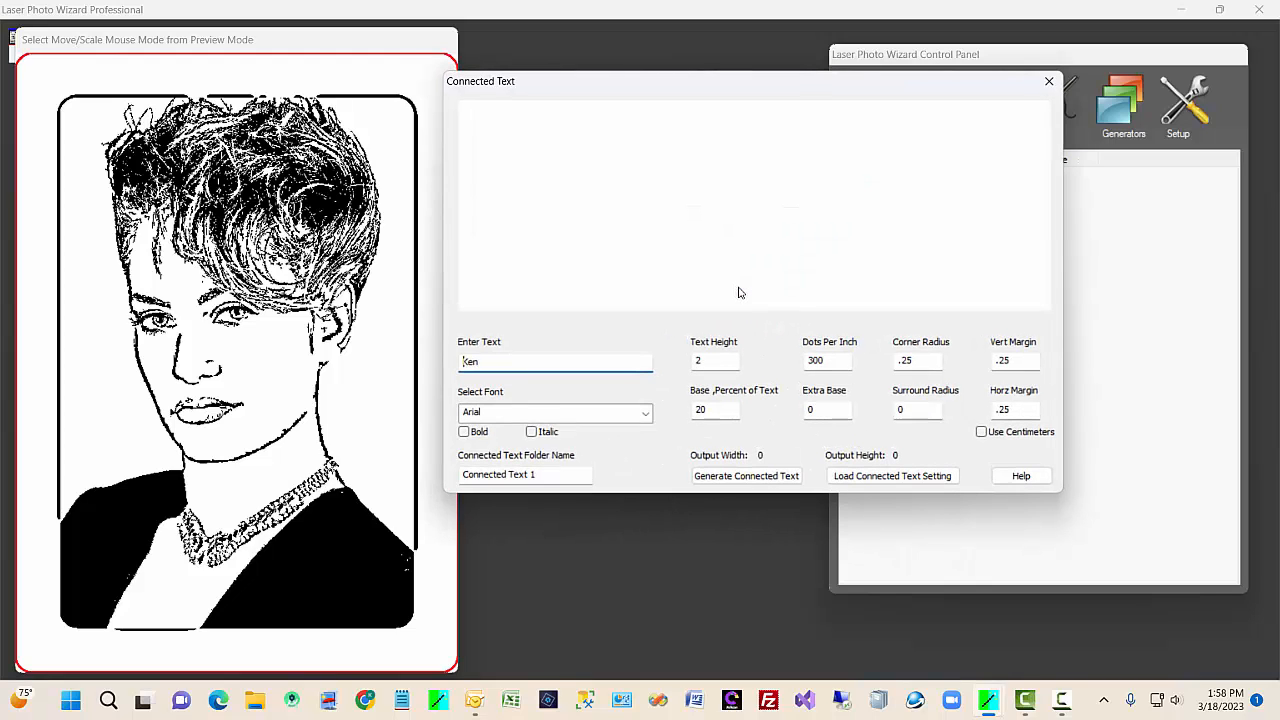
pyautogui.click(1035, 485)
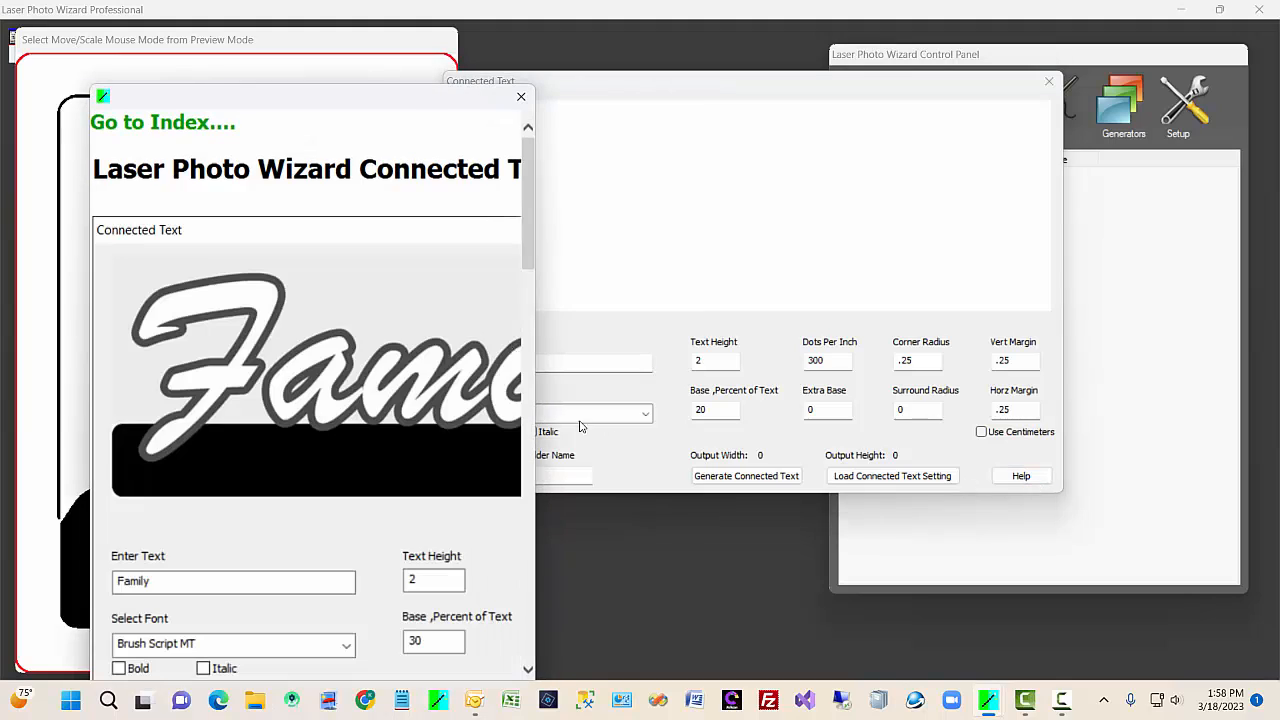
pyautogui.moveTo(538, 299); pyautogui.dragTo(852, 282)
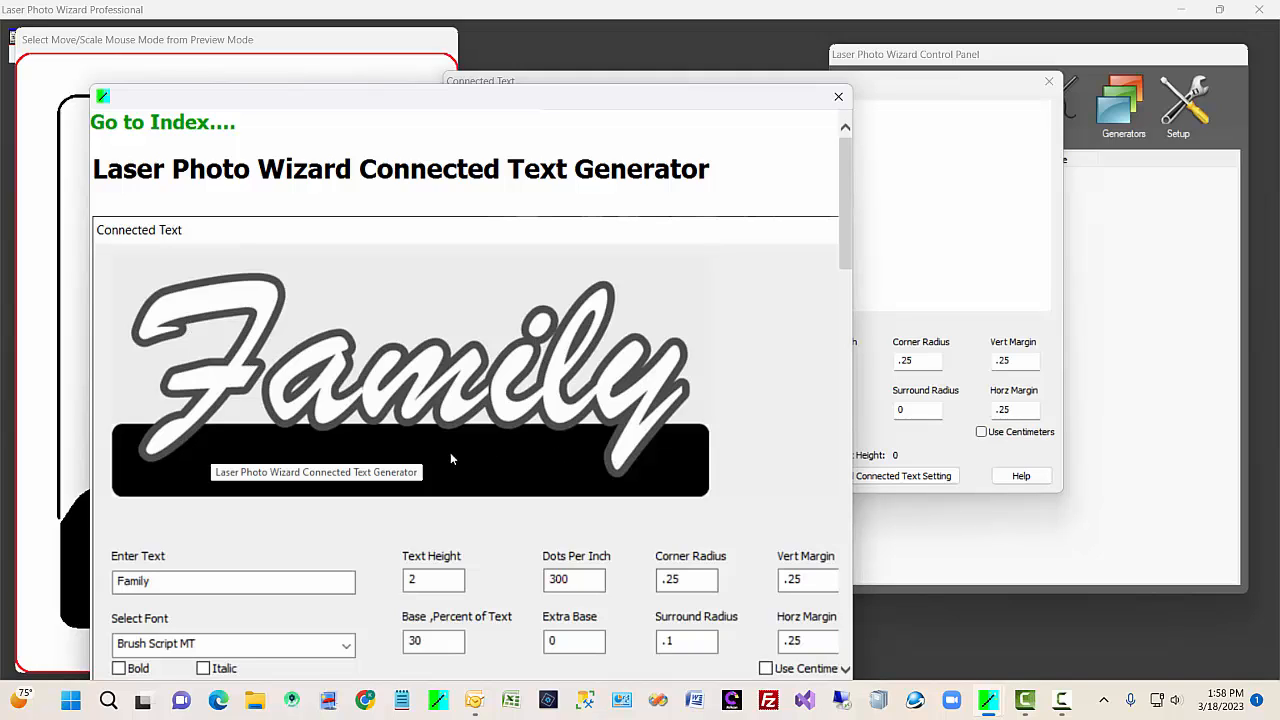
pyautogui.moveTo(849, 158); pyautogui.dragTo(760, 501)
pyautogui.moveTo(839, 491); pyautogui.dragTo(861, 395)
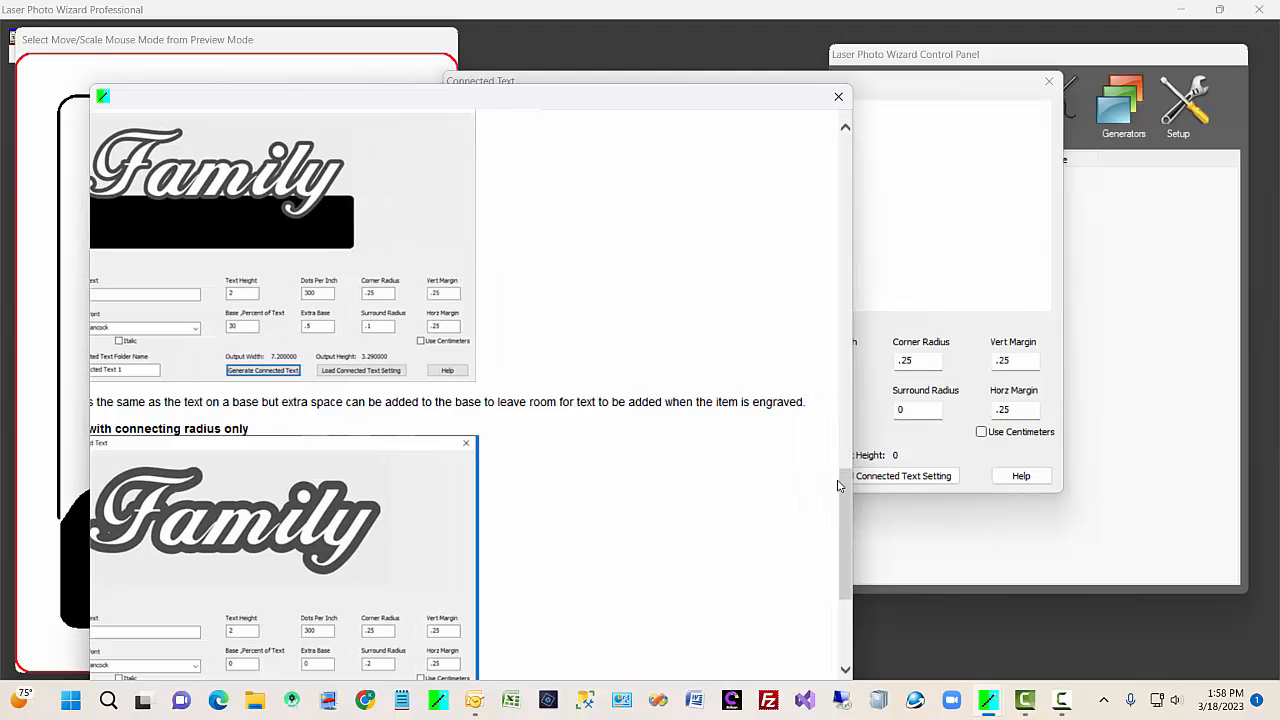
pyautogui.moveTo(848, 482); pyautogui.dragTo(850, 358)
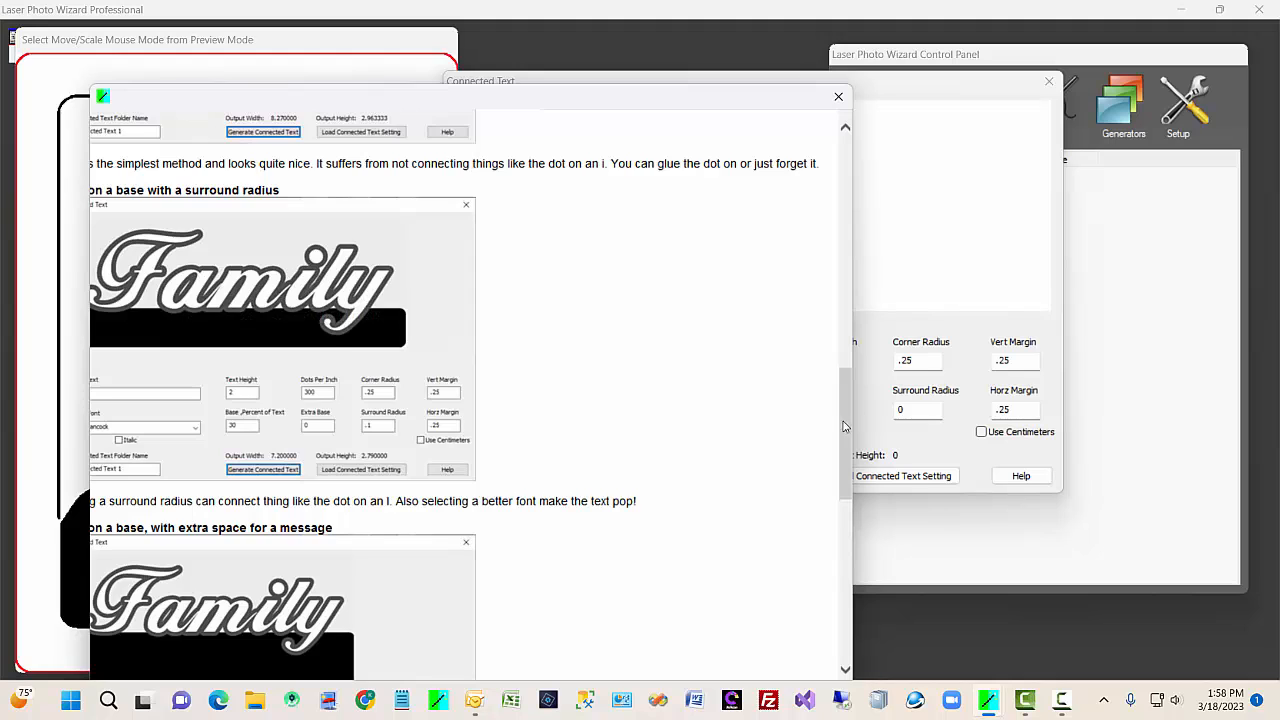
pyautogui.moveTo(852, 424); pyautogui.dragTo(828, 507)
pyautogui.scroll(-1, 828, 507)
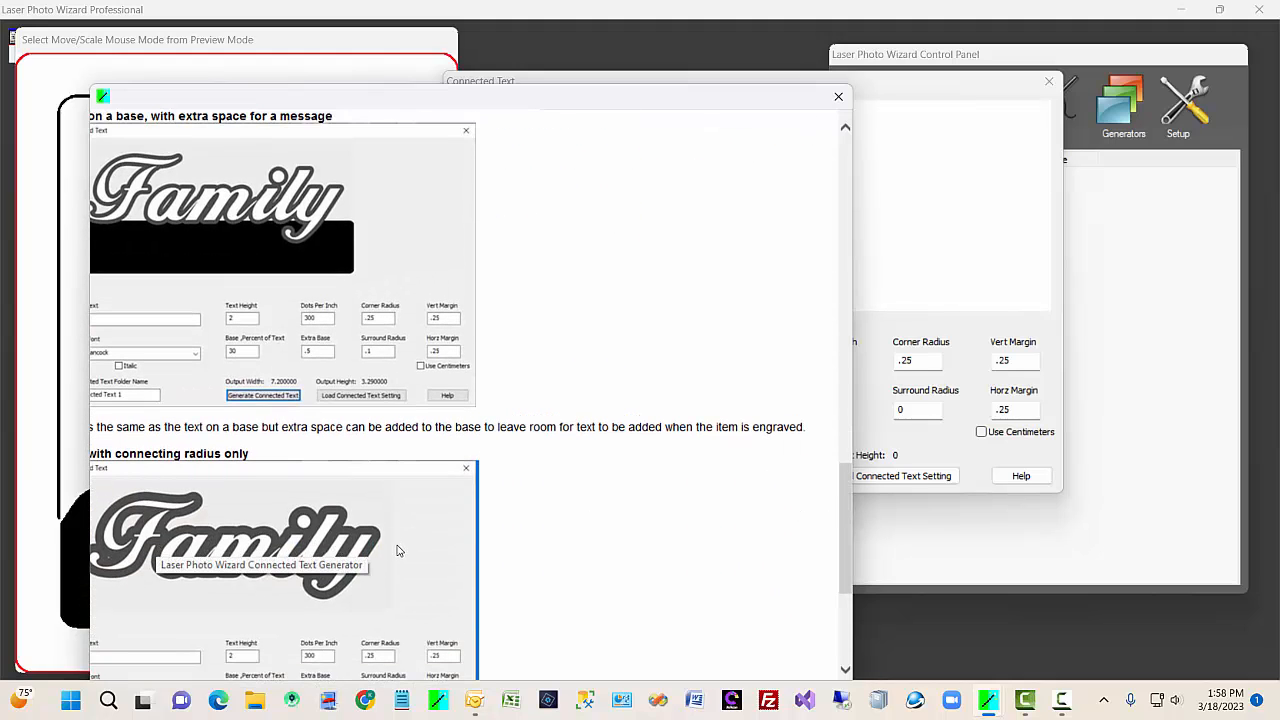
pyautogui.click(838, 96)
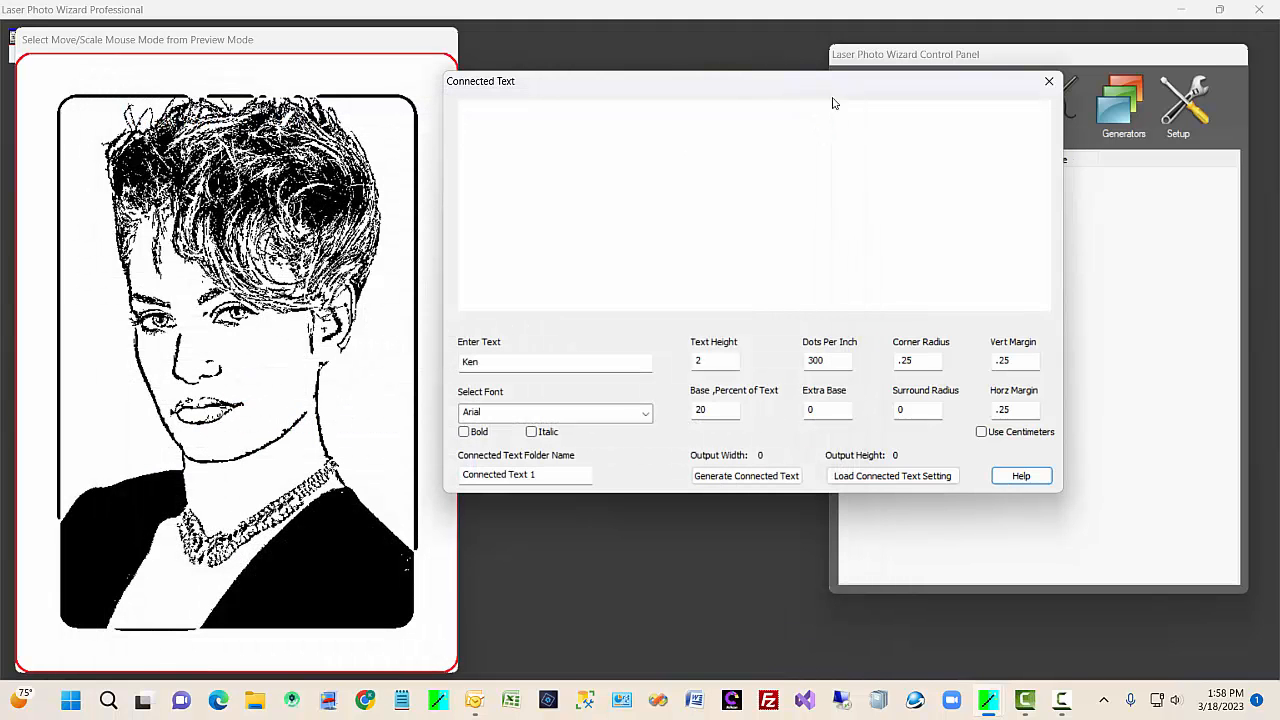
pyautogui.click(1048, 81)
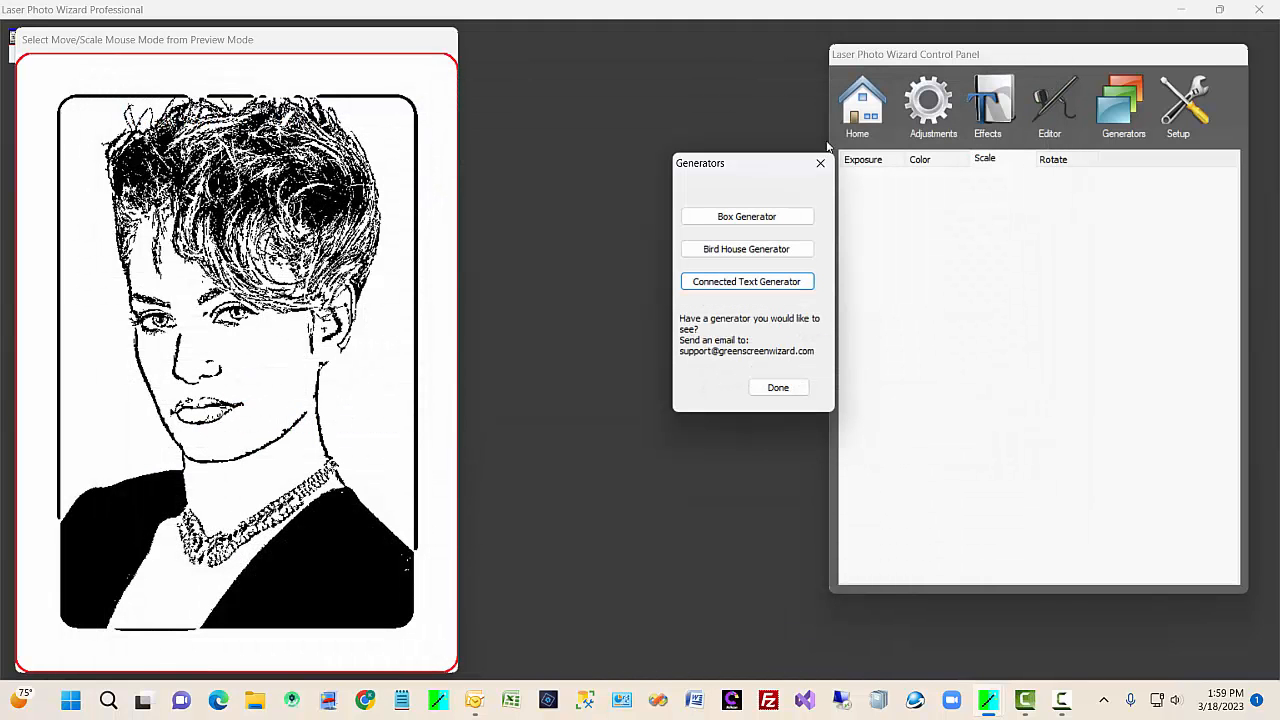
pyautogui.click(820, 163)
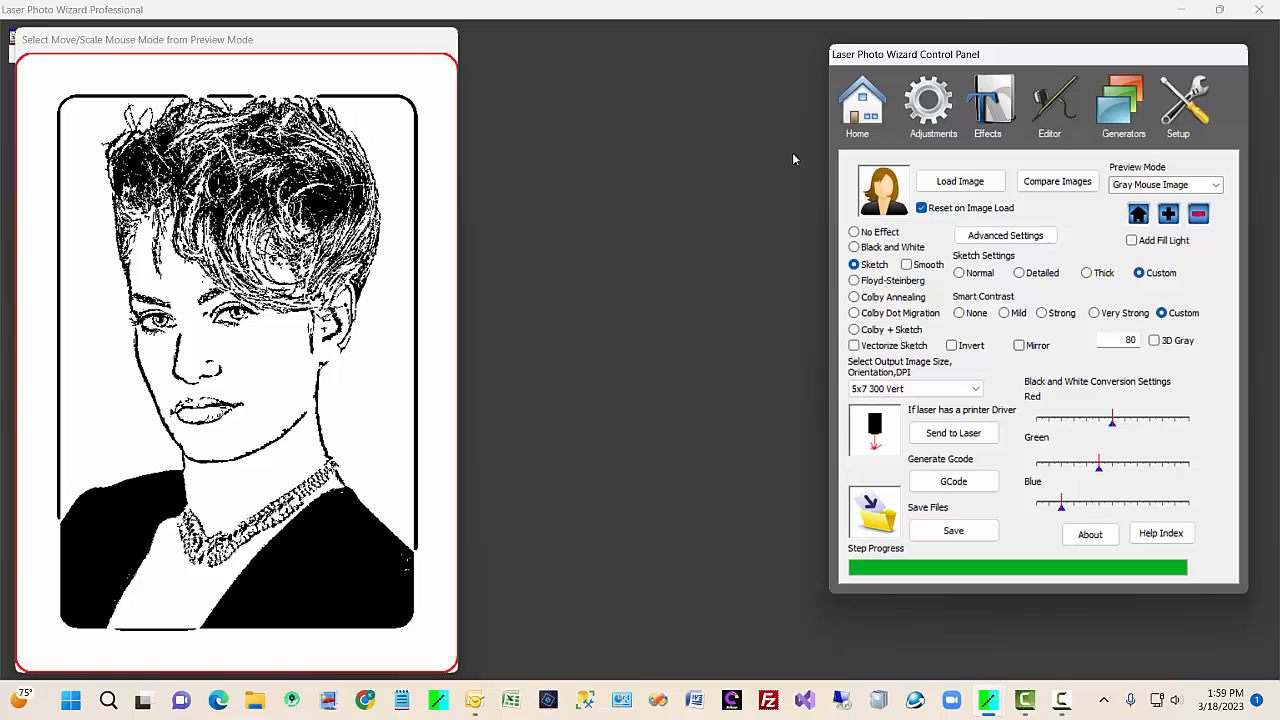